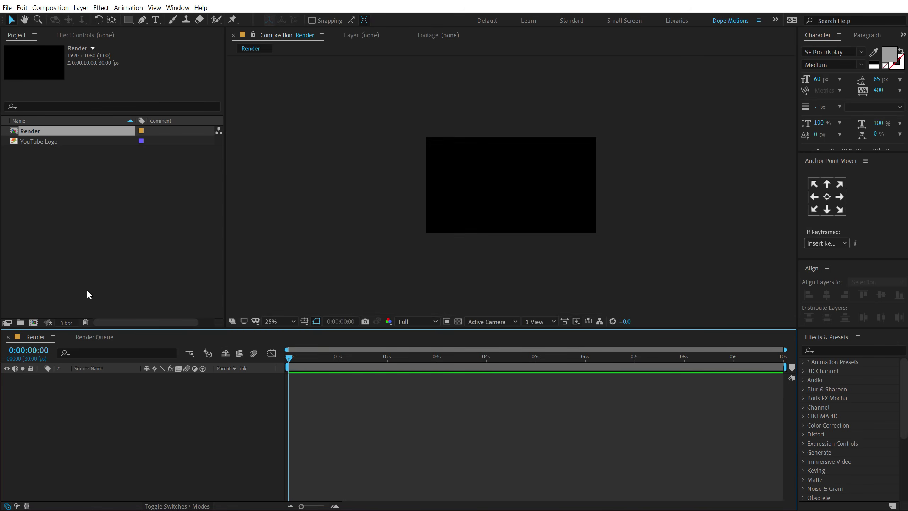
Step: Create a composition named Logo and add the YouTube Logo image to it as a layer
click(34, 323)
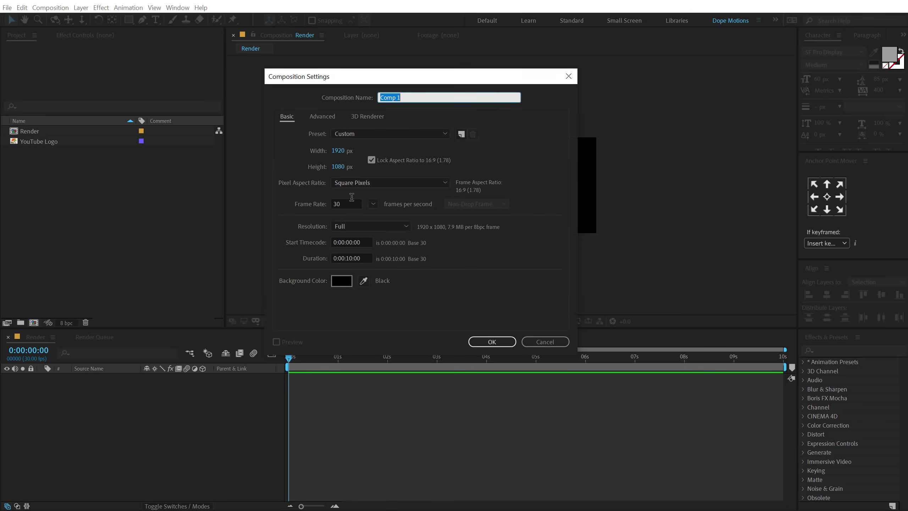
text(Logo)
click(497, 343)
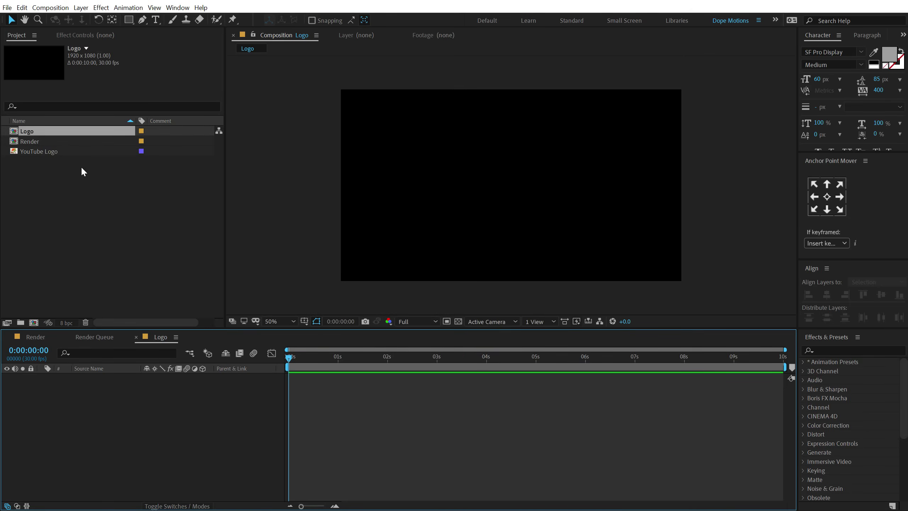
drag(38, 153, 146, 398)
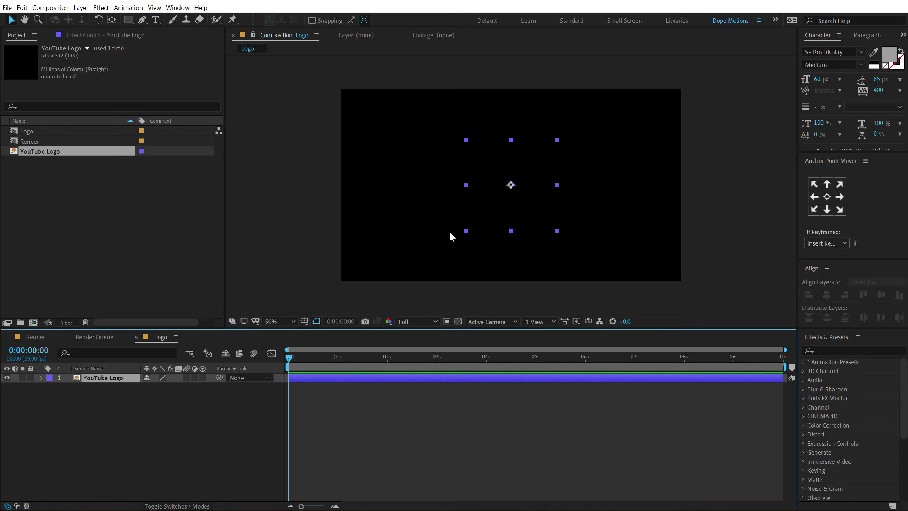
Step: Apply the Fill effect to the YouTube Logo layer and set its color to white
click(838, 351)
text(fill)
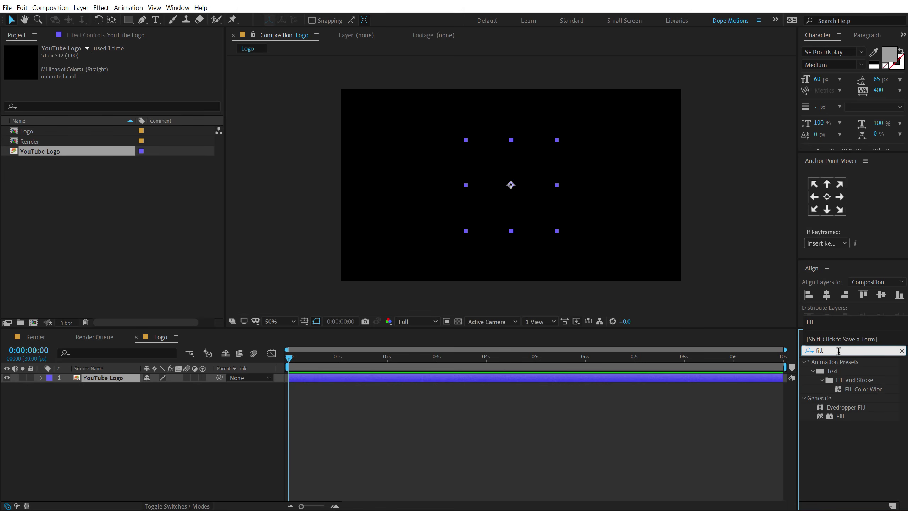
drag(831, 413, 687, 376)
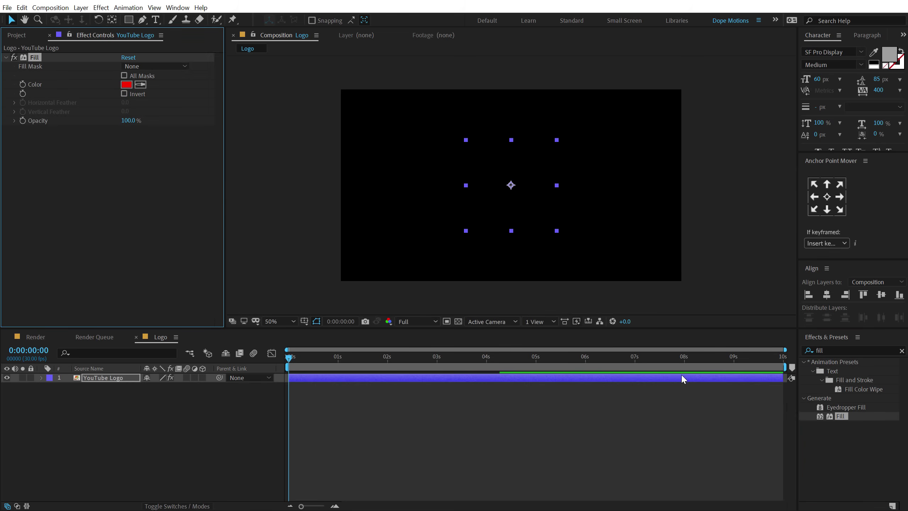
click(127, 85)
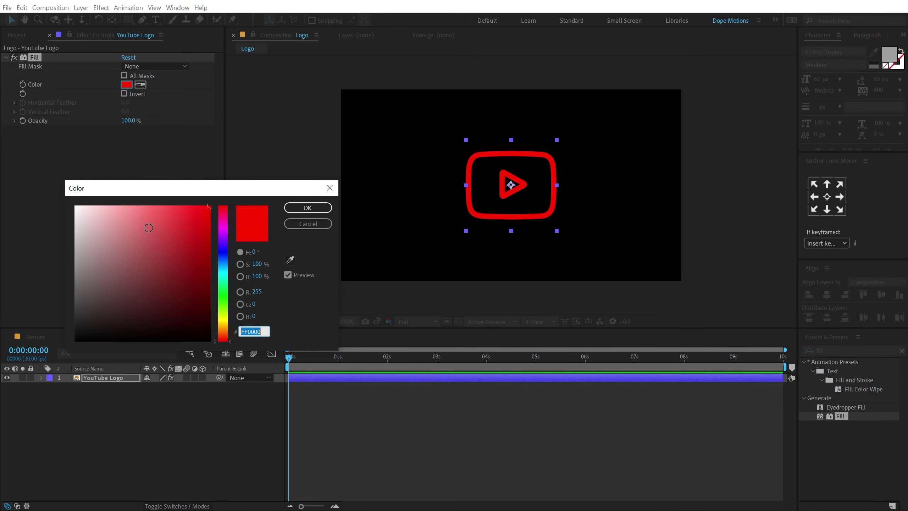
click(76, 206)
click(307, 208)
click(144, 421)
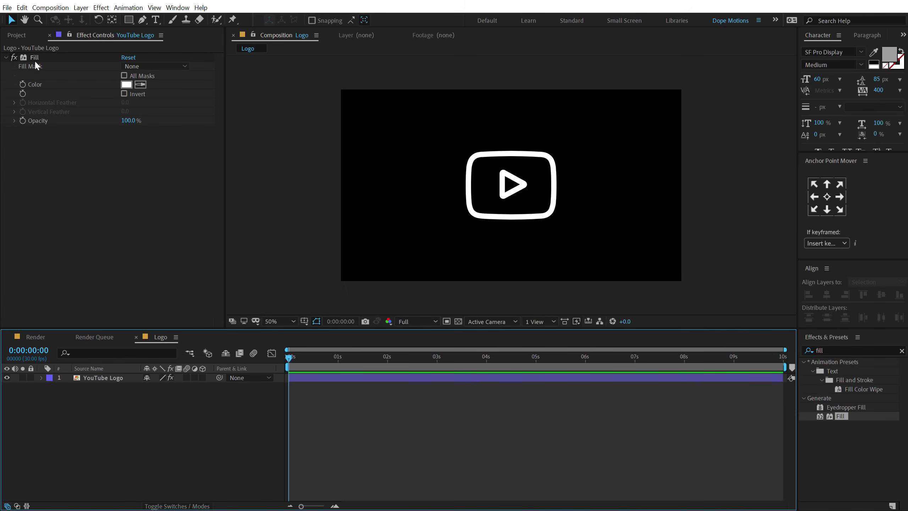
Step: Create another 1920 x 1080 composition named Lines, keeping the 10-second duration and 30 fps
click(16, 37)
click(96, 263)
click(33, 323)
text(Lines)
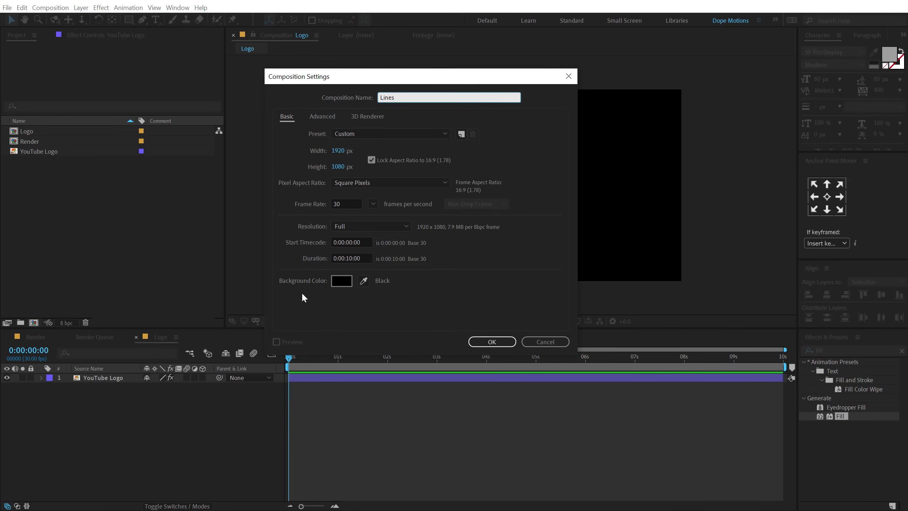
click(497, 344)
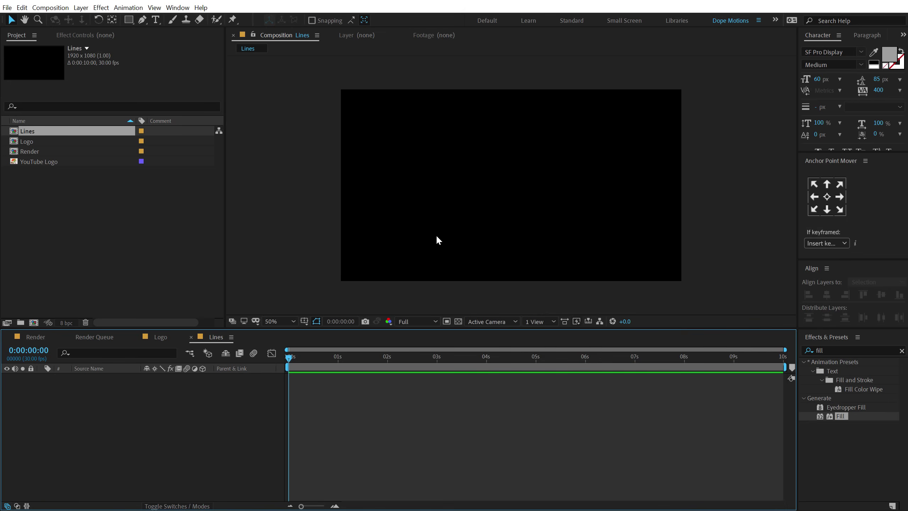
Step: Activate the Pen tool and set the shape fill to None
key(comma)
key(comma)
key(period)
key(comma)
click(142, 19)
click(182, 19)
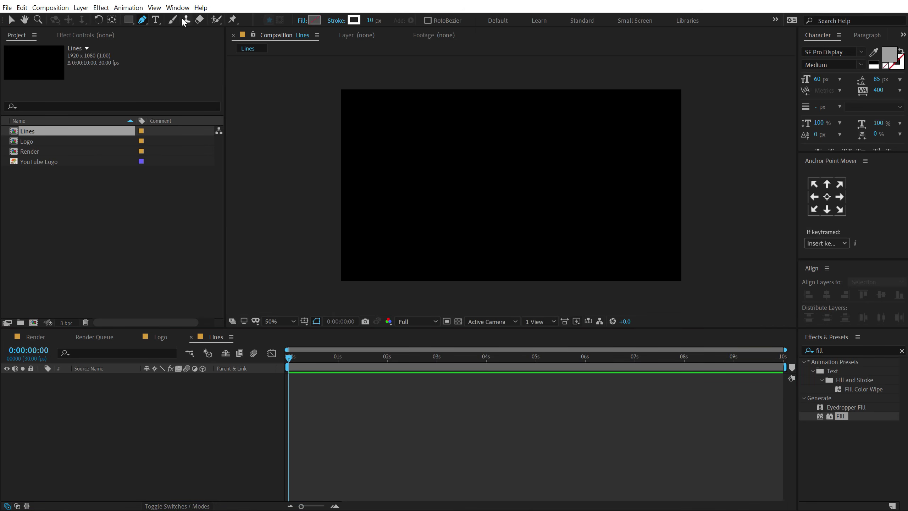
click(302, 20)
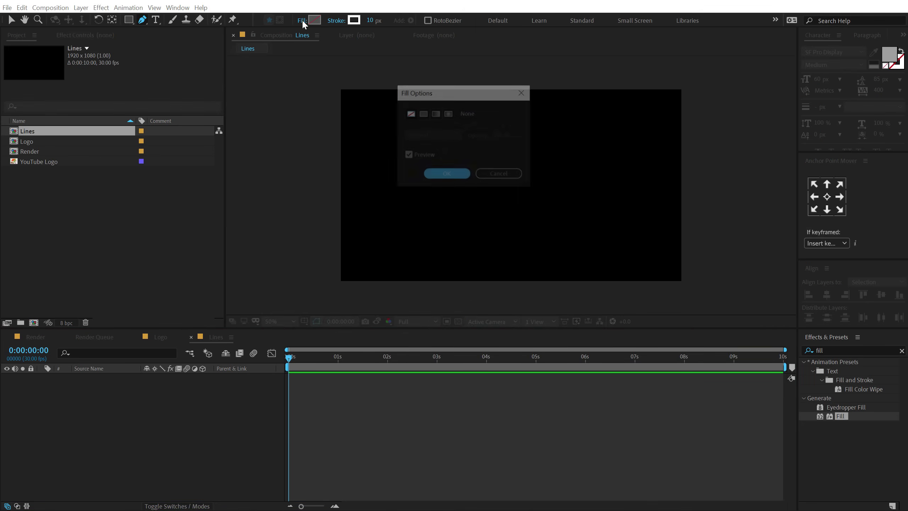
click(410, 115)
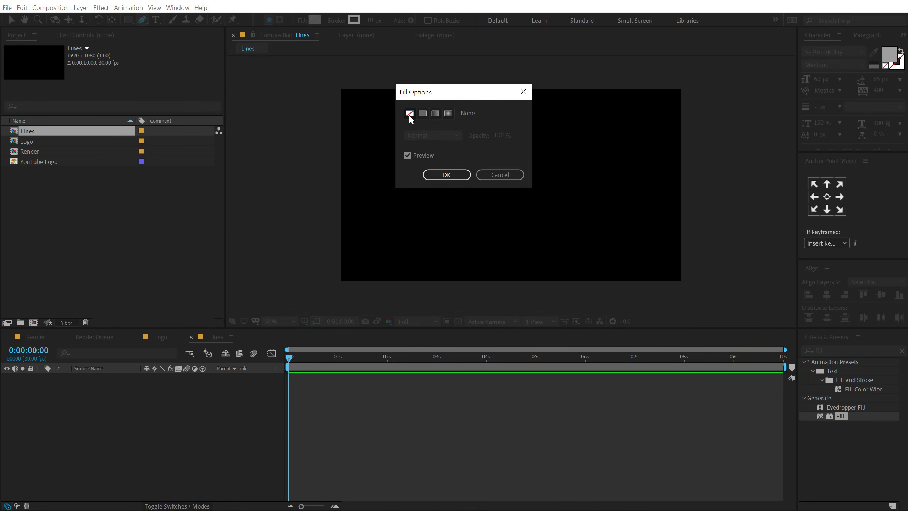
click(455, 176)
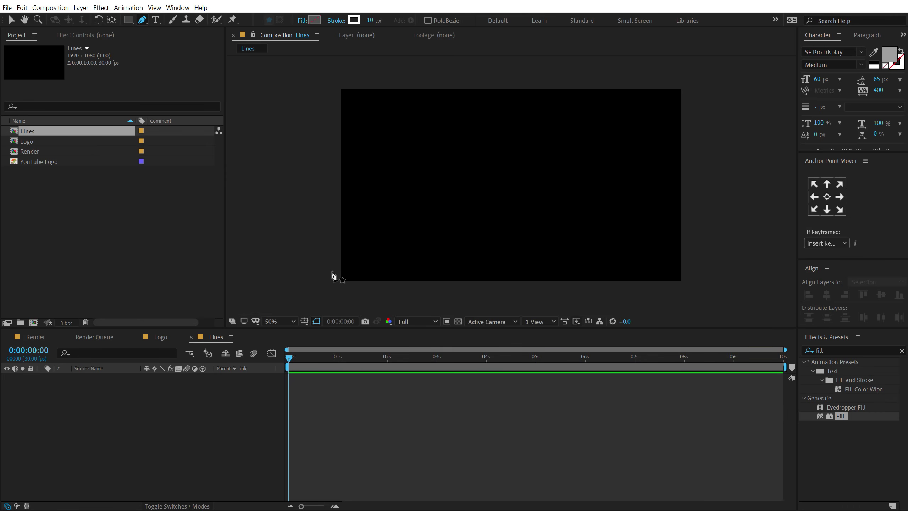
Step: Show the Title/Action Safe guides and draw a six-point open wavy path across the middle of the frame, with one tall peak right of center
click(303, 321)
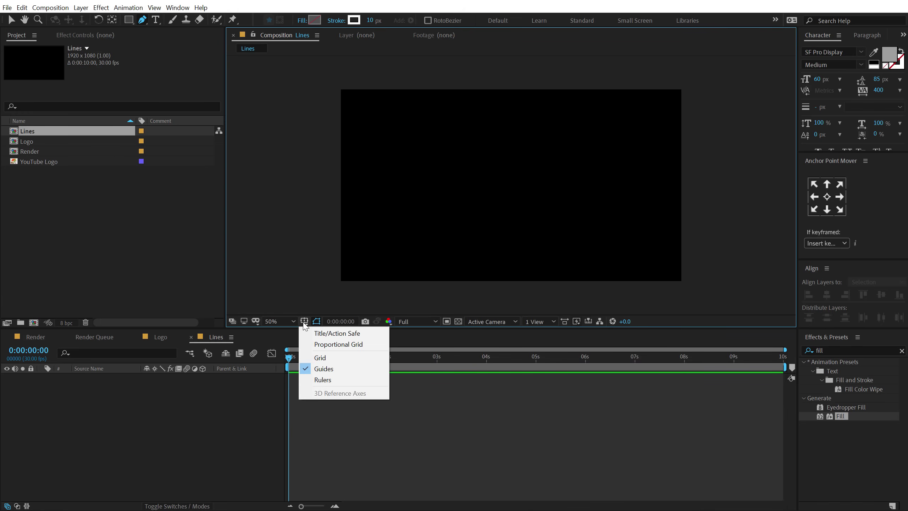
click(333, 334)
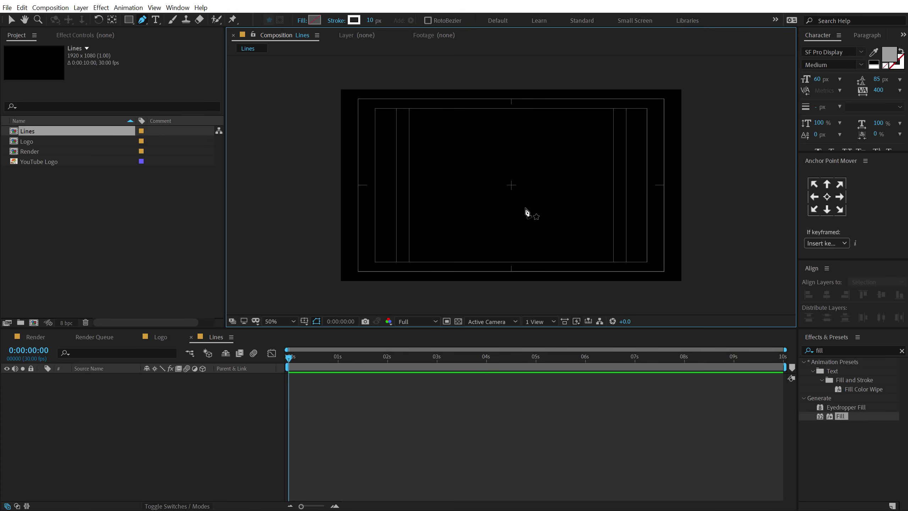
key(slash)
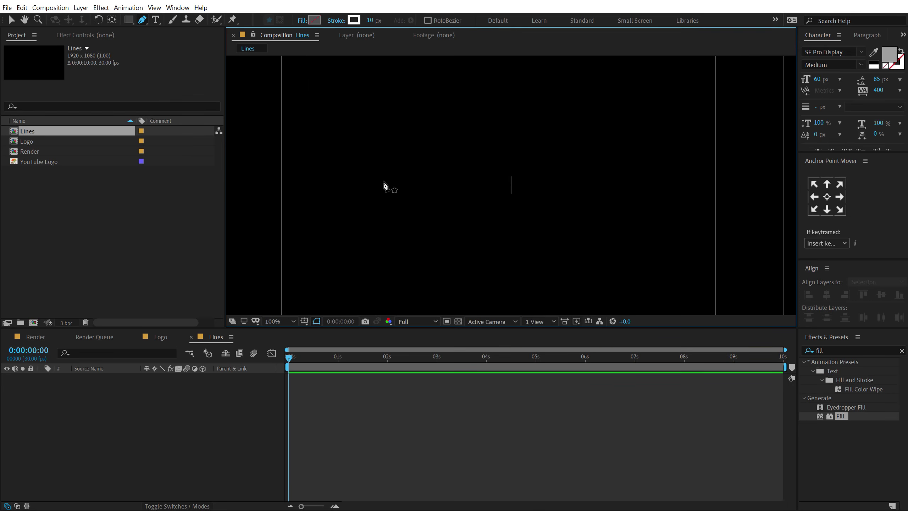
key(comma)
key(comma)
key(slash)
drag(368, 181, 407, 199)
drag(487, 196, 530, 214)
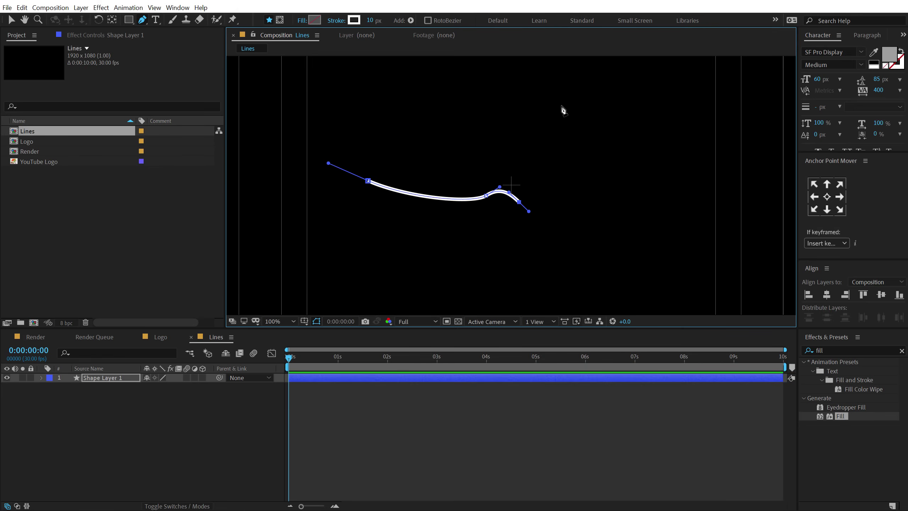
drag(560, 106, 584, 108)
drag(596, 232, 619, 231)
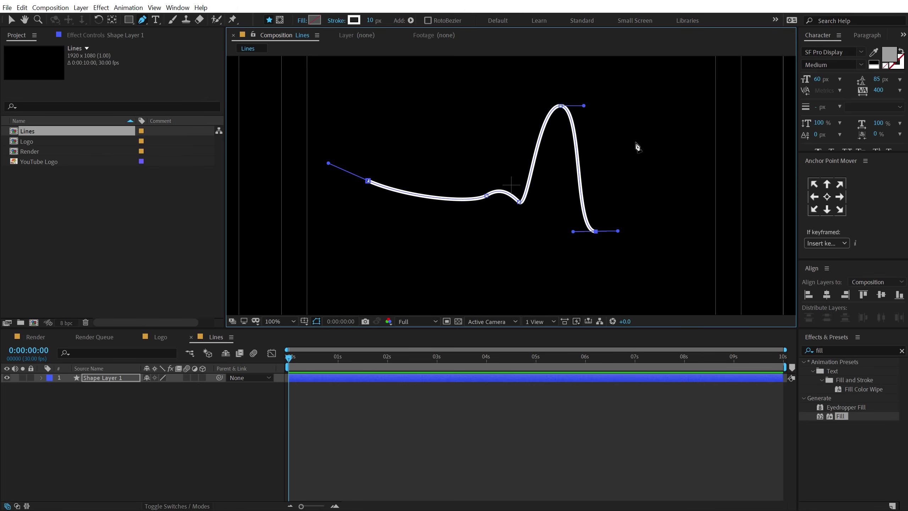
drag(637, 154, 662, 157)
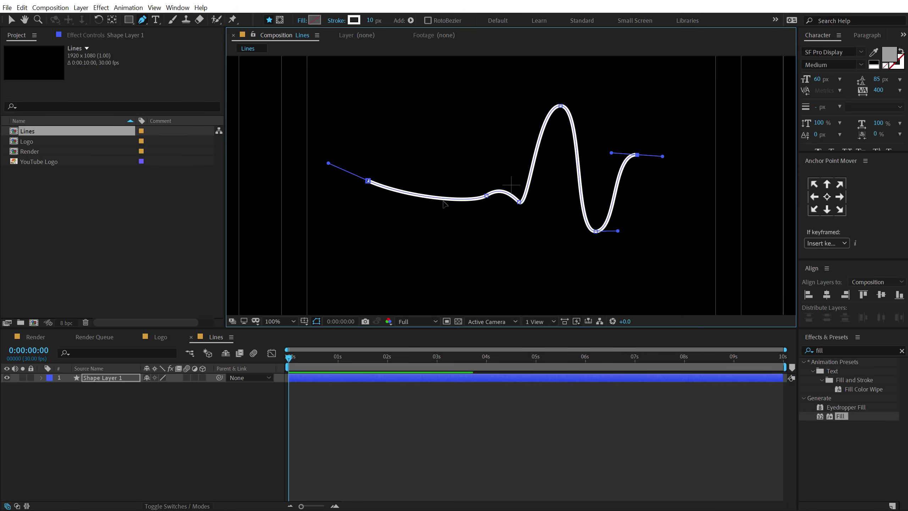
Step: Reshape the path's flatter start by shifting its second point left and adjusting the curve handles of the third and first points
drag(487, 197, 495, 179)
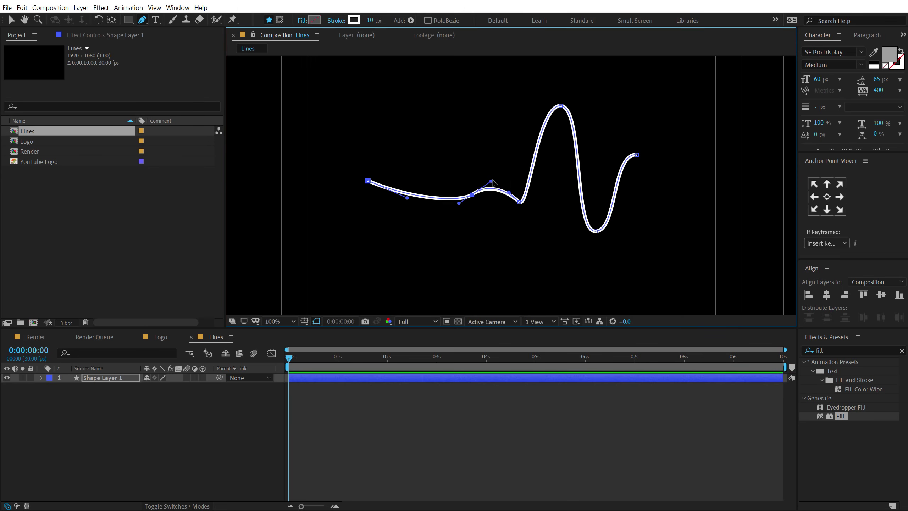
click(519, 202)
drag(510, 194, 499, 200)
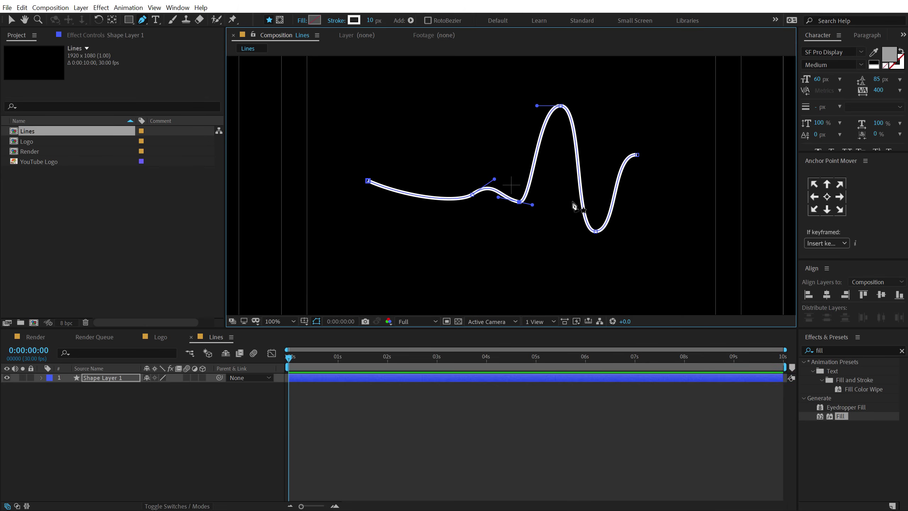
click(368, 180)
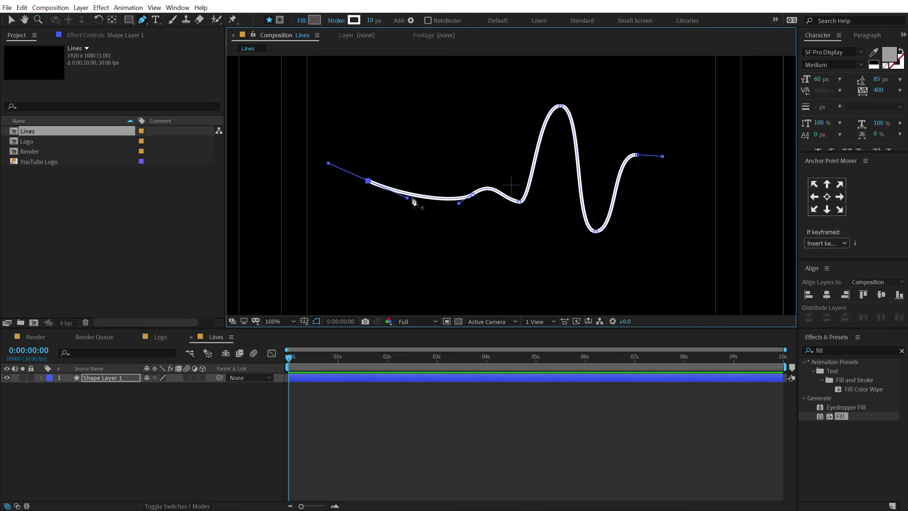
mouse_move(406, 198)
mouse_down()
mouse_move(392, 201)
mouse_move(411, 203)
mouse_up()
click(246, 404)
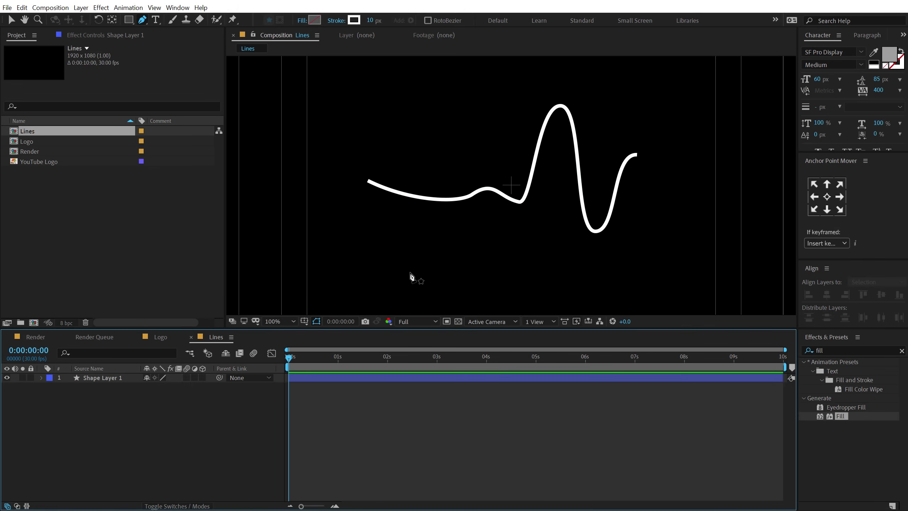
Step: Smooth the dip before the tall peak by levelling and lengthening the curve handles of the path's third point
click(115, 377)
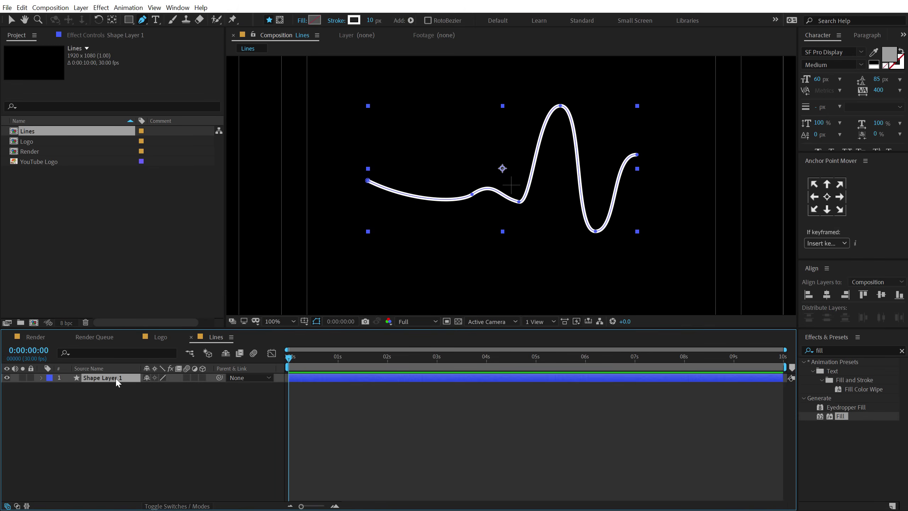
click(519, 201)
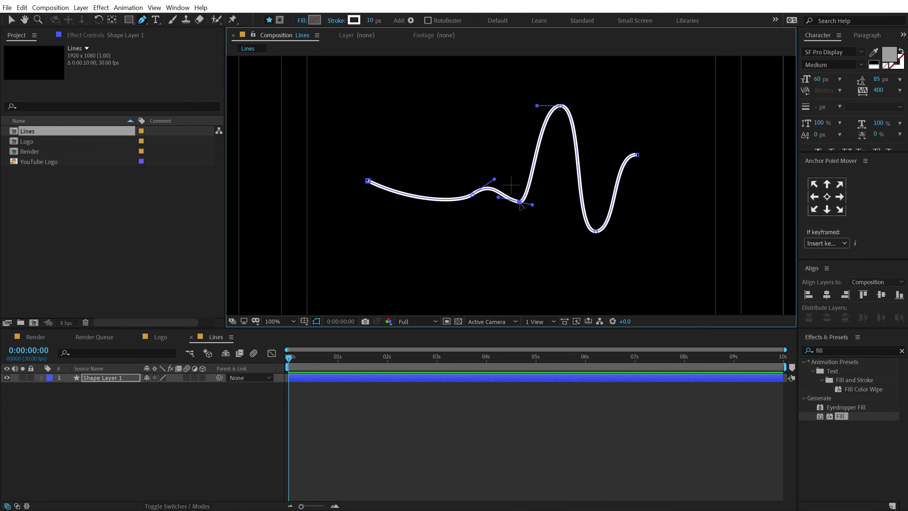
key(period)
key(period)
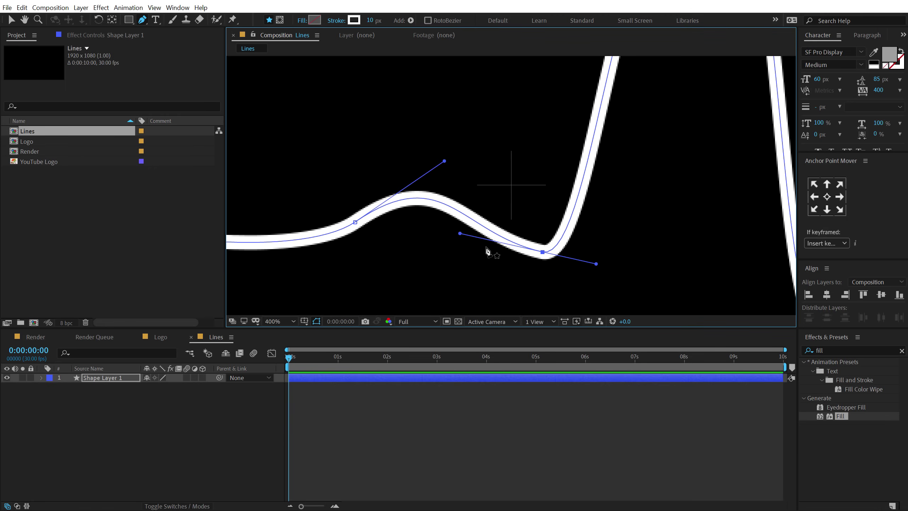
drag(460, 233, 470, 258)
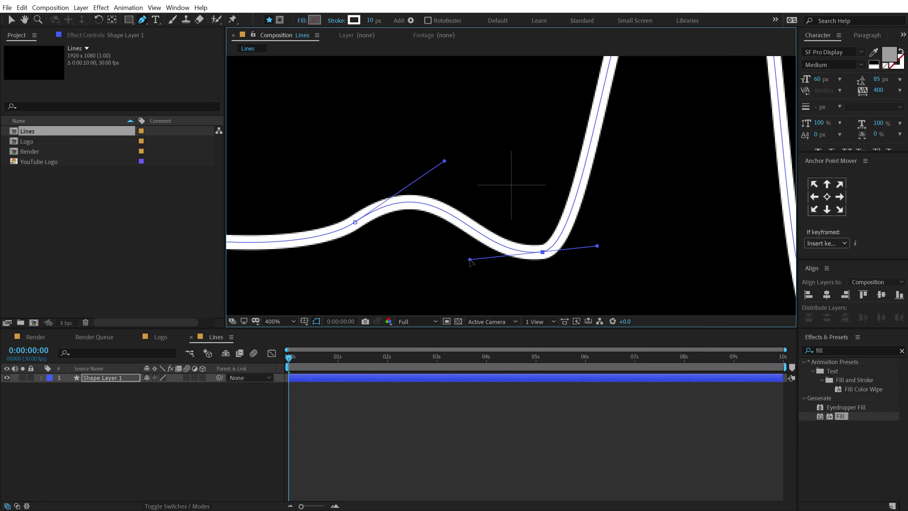
drag(597, 245, 650, 249)
click(462, 308)
key(comma)
key(comma)
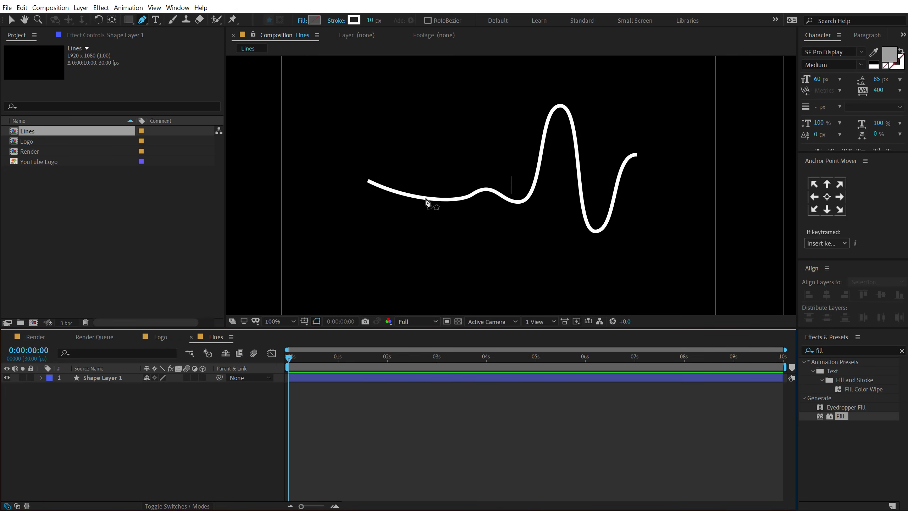
Step: Draw a second, five-point wavy path on a new shape layer, crossing the first line, with a tall peak at its start and a lower one after
click(143, 20)
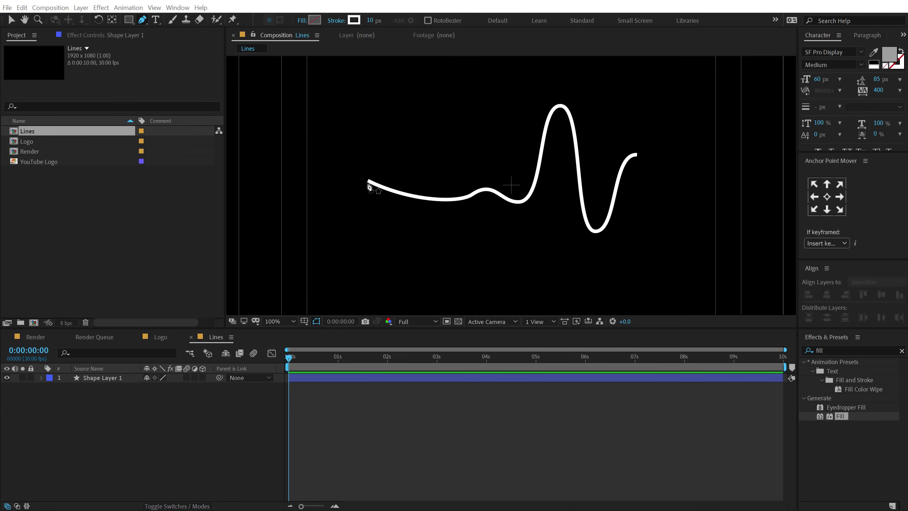
drag(373, 192, 385, 168)
mouse_move(423, 117)
mouse_down()
mouse_move(451, 123)
mouse_move(441, 118)
mouse_up()
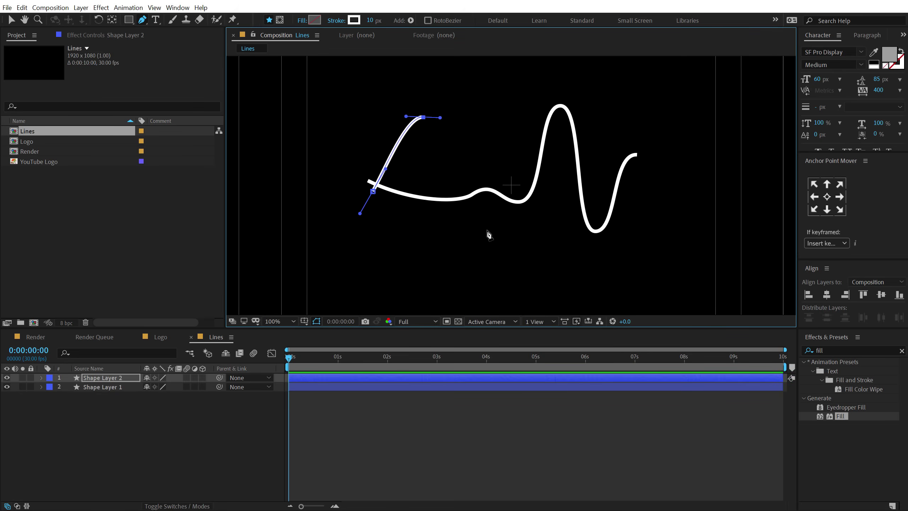
drag(455, 213, 489, 214)
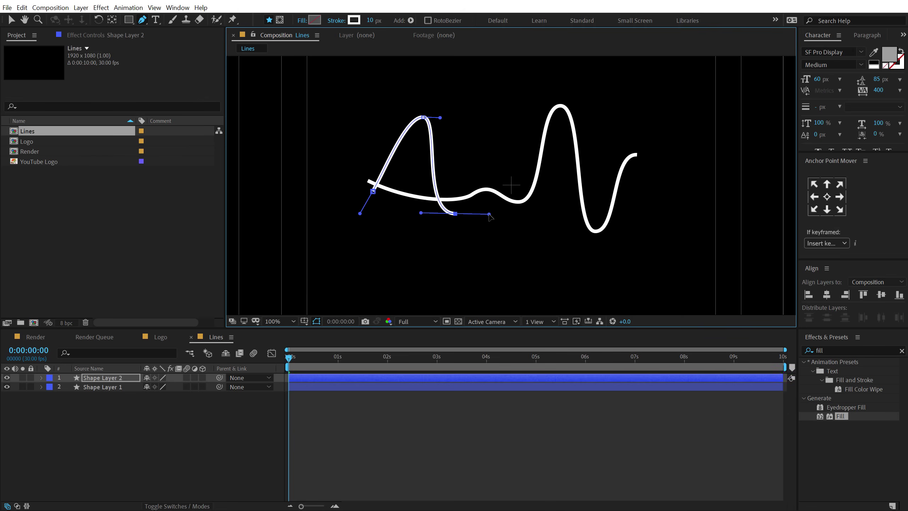
drag(568, 169, 609, 168)
drag(634, 213, 662, 213)
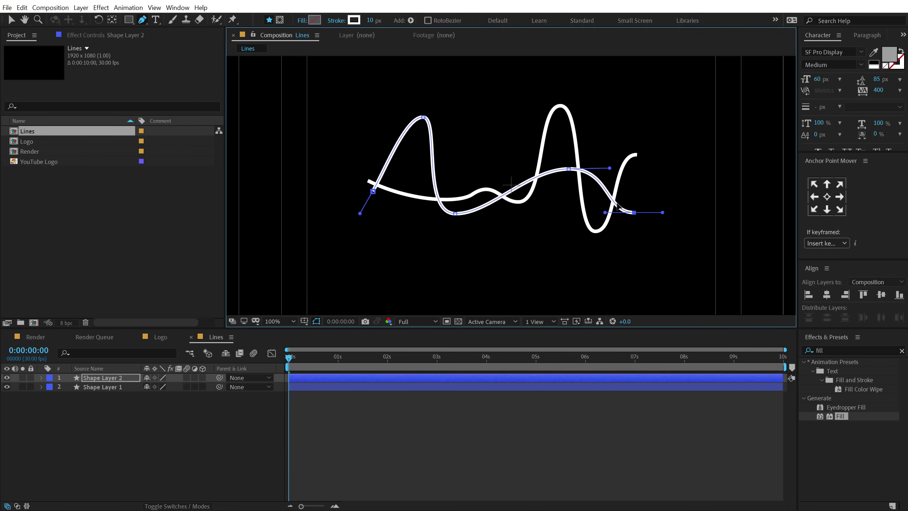
Step: Refine the second path's curves by adjusting the handles of its third, fourth and last points
drag(455, 214, 515, 210)
mouse_move(421, 216)
mouse_down()
mouse_move(404, 217)
mouse_move(416, 214)
mouse_up()
click(569, 169)
drag(527, 170, 543, 170)
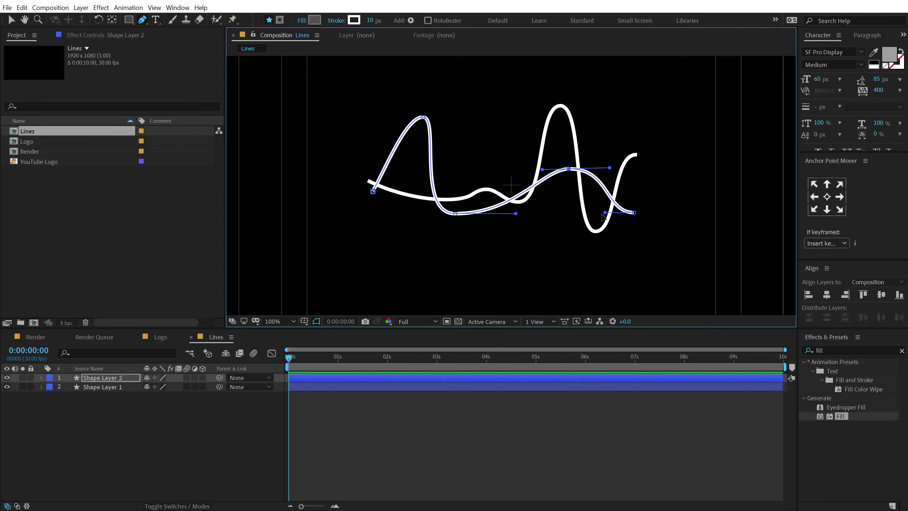
drag(605, 214, 595, 213)
click(187, 402)
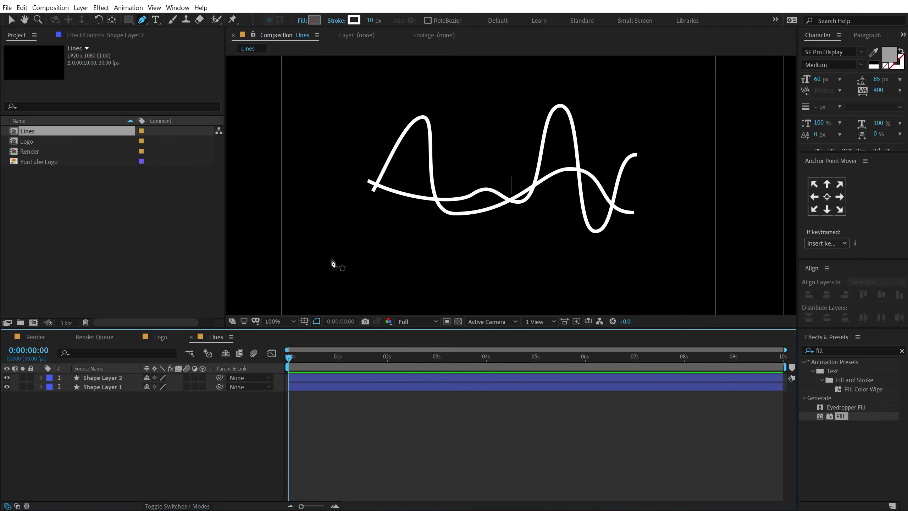
Step: Smooth the low bump on Shape Layer 1's path by shifting its second point slightly left
click(117, 385)
click(473, 195)
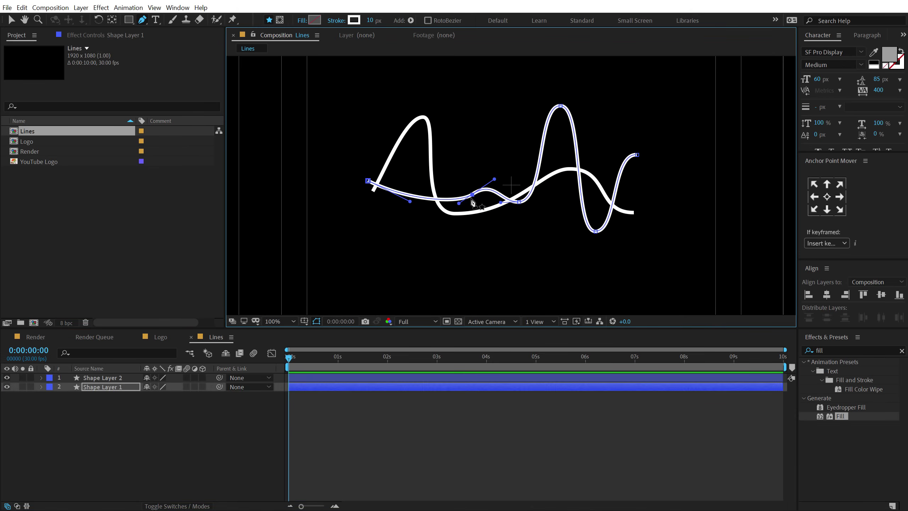
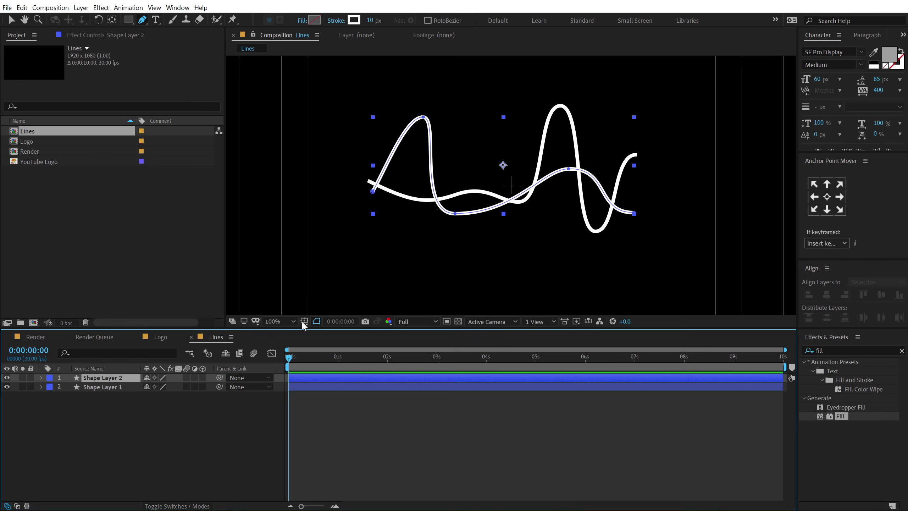
Step: Move the third point of Shape Layer 2's path slightly right and shorten the curve handle on its right side
click(457, 214)
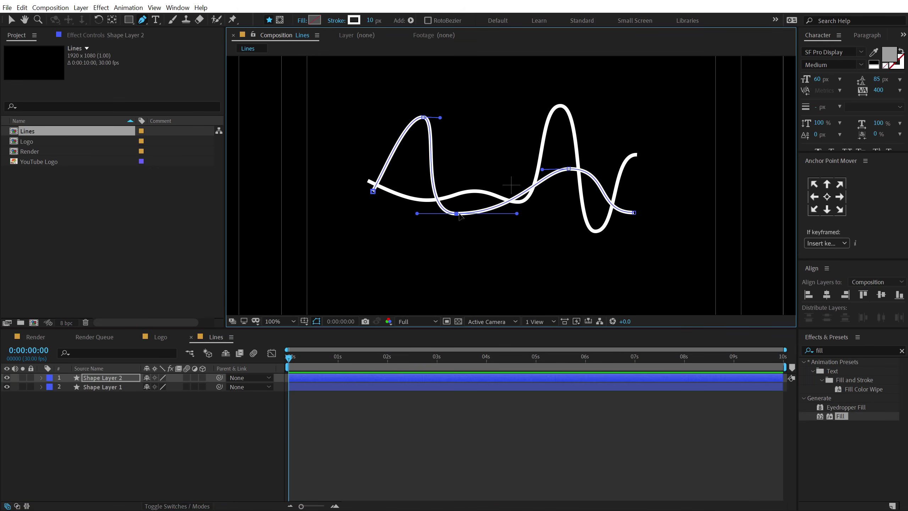
drag(456, 214, 468, 215)
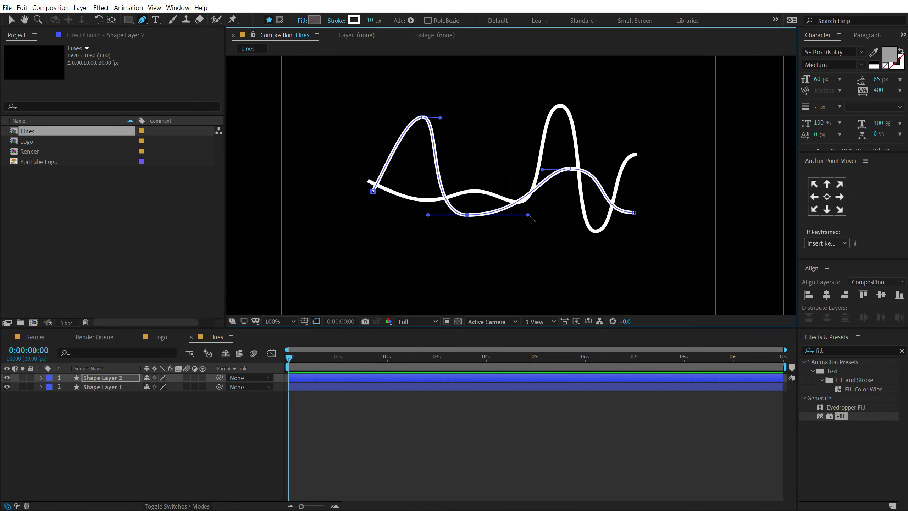
drag(529, 215, 499, 216)
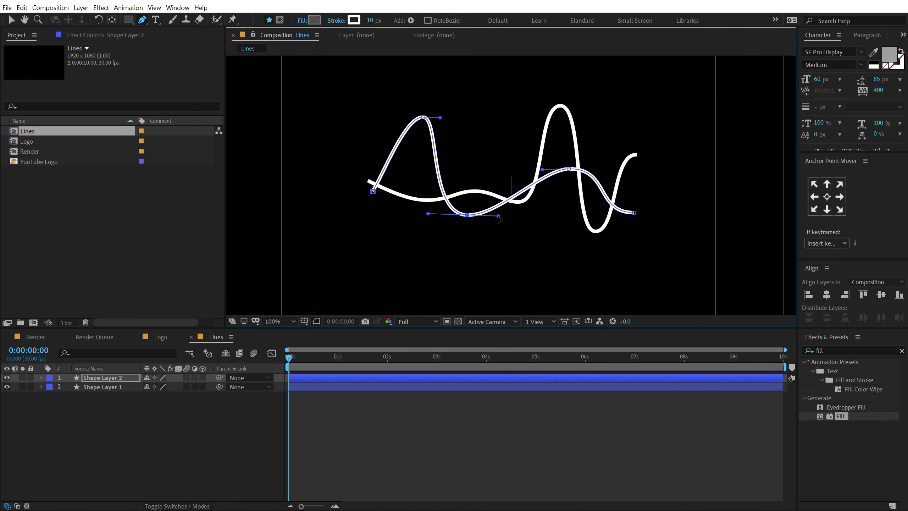
click(126, 457)
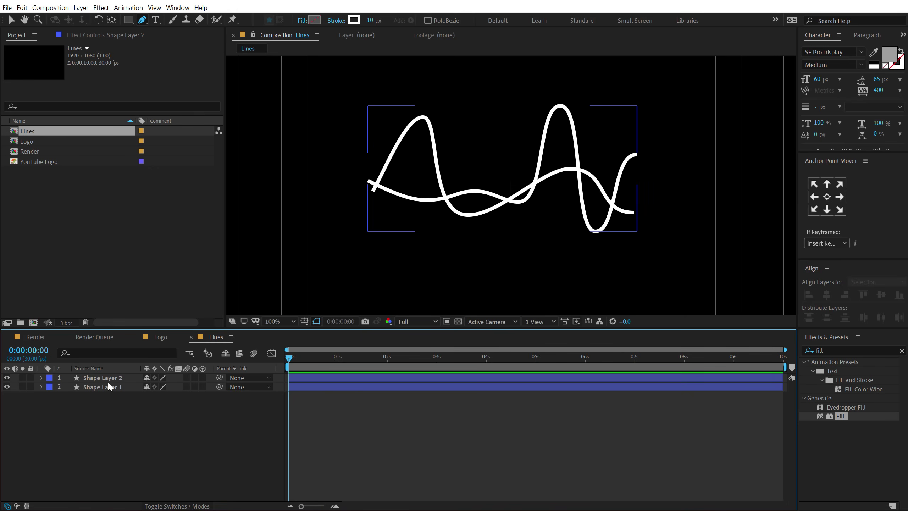
Step: Round the tall peak of Shape Layer 2's path by adjusting the curve handles of its first and second points
click(451, 211)
click(424, 118)
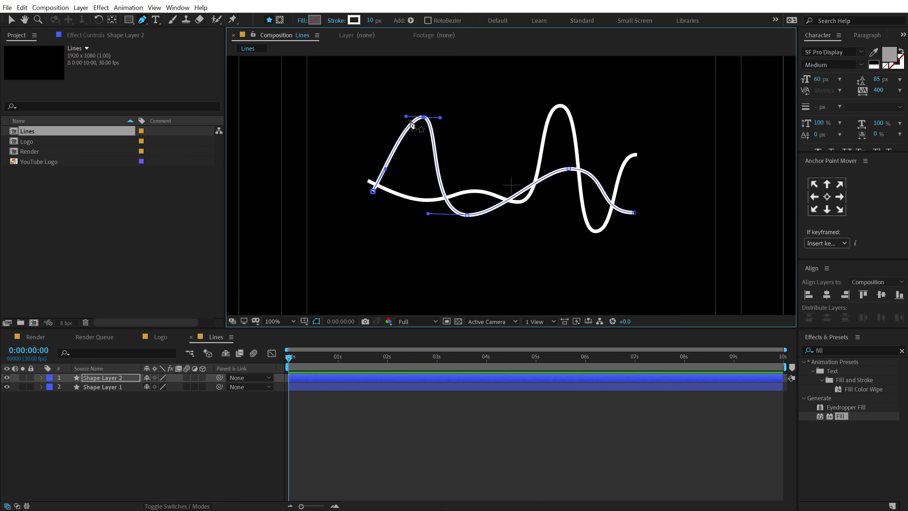
drag(401, 149, 404, 121)
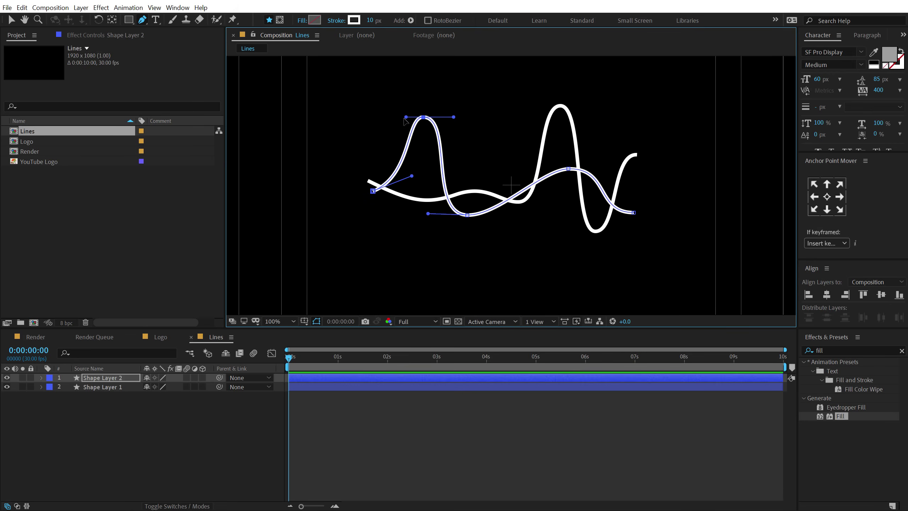
click(186, 427)
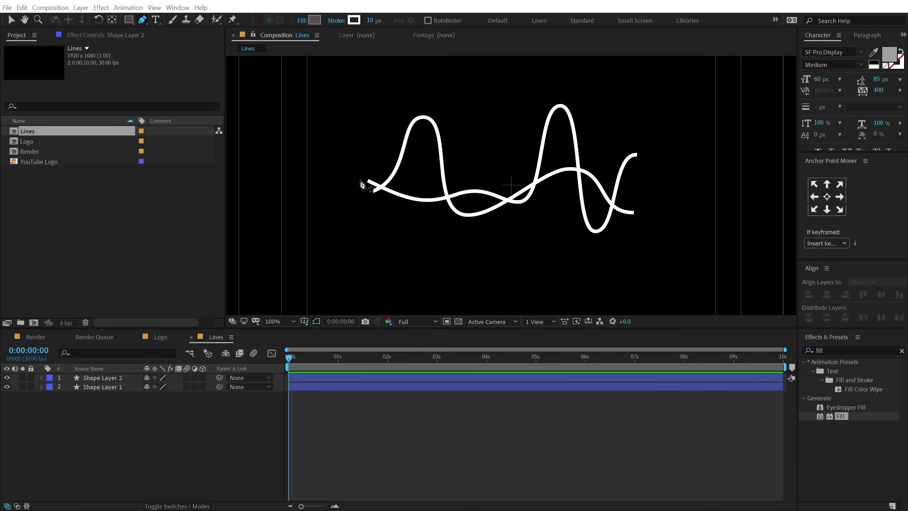
Step: Draw a third, five-point path on a new shape layer with even, shallow waves, starting above the other two lines and dipping first
drag(366, 168, 389, 167)
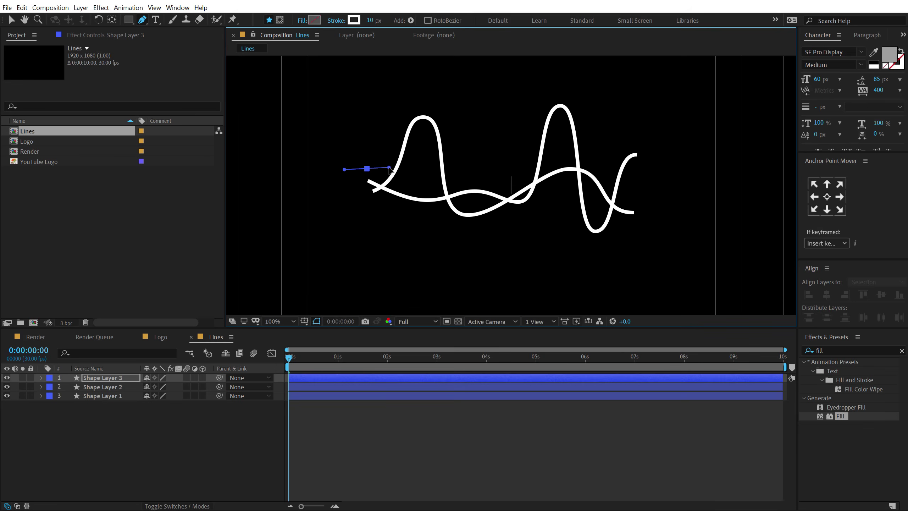
drag(419, 221, 451, 221)
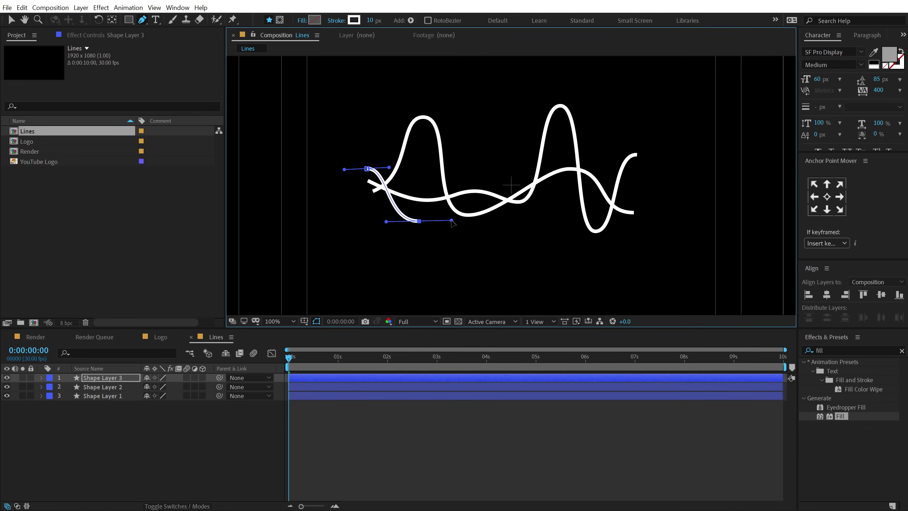
drag(491, 174, 528, 175)
drag(559, 217, 593, 216)
drag(633, 185, 670, 185)
click(125, 459)
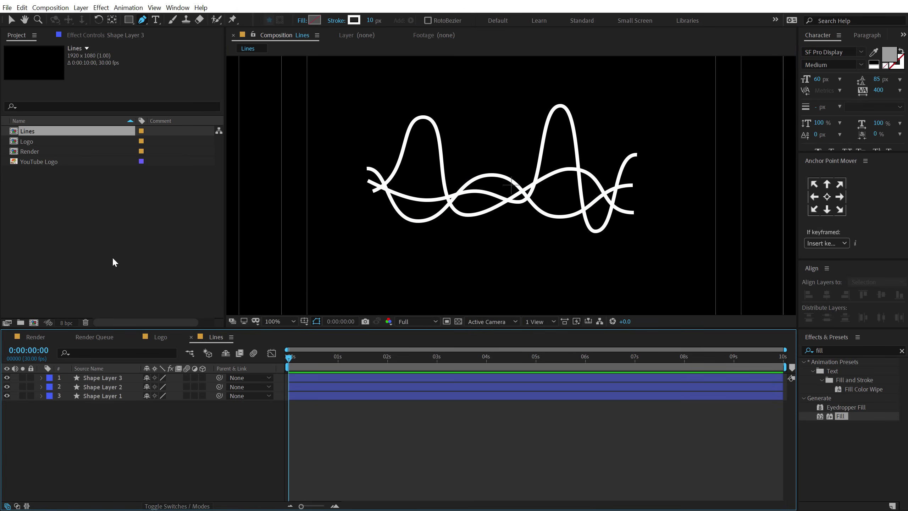
Step: Hide Shape Layers 2 and 3 and set Shape Layer 1's stroke width to 70 px
click(6, 387)
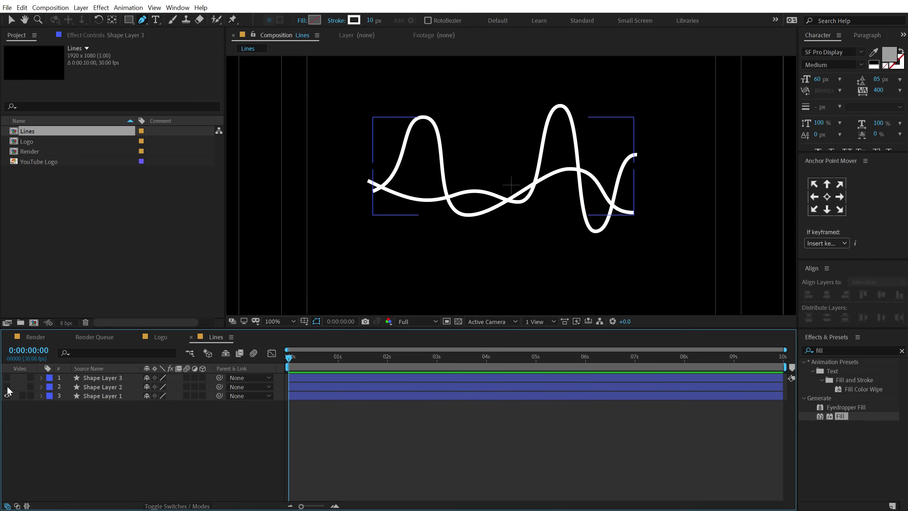
click(7, 378)
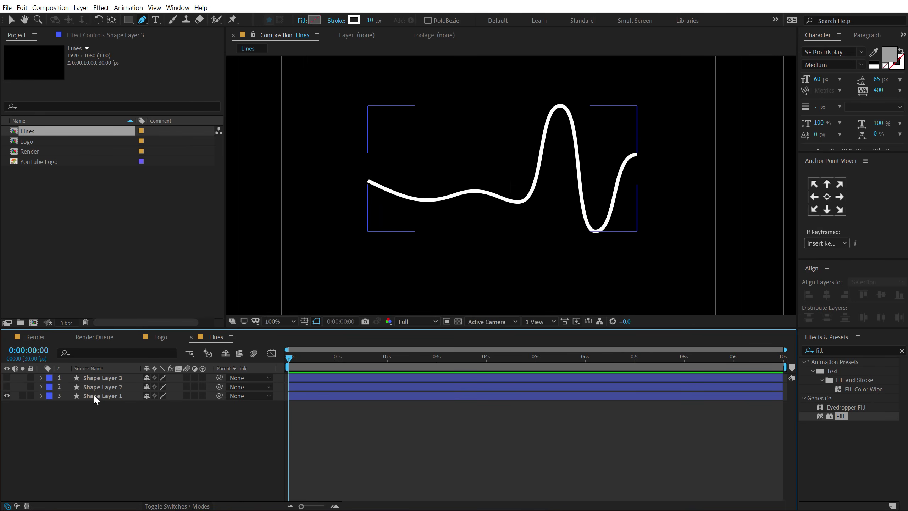
click(95, 395)
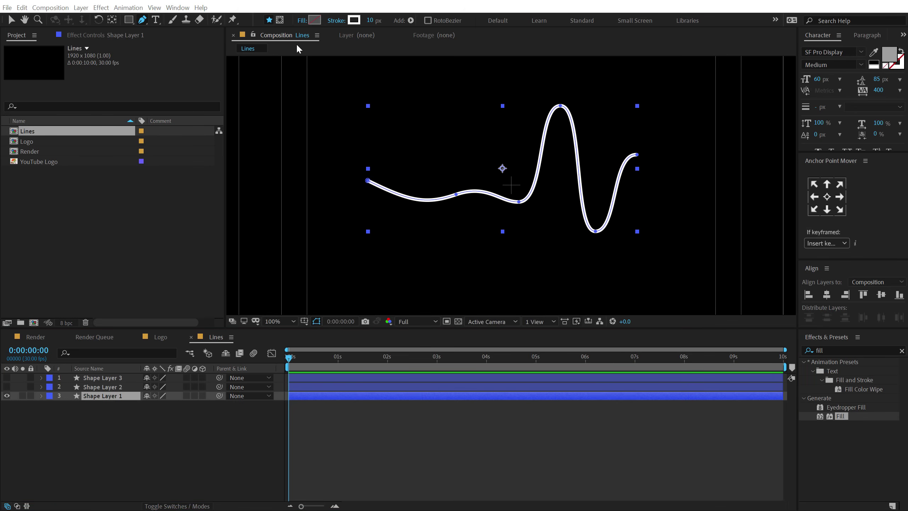
click(371, 21)
text(70)
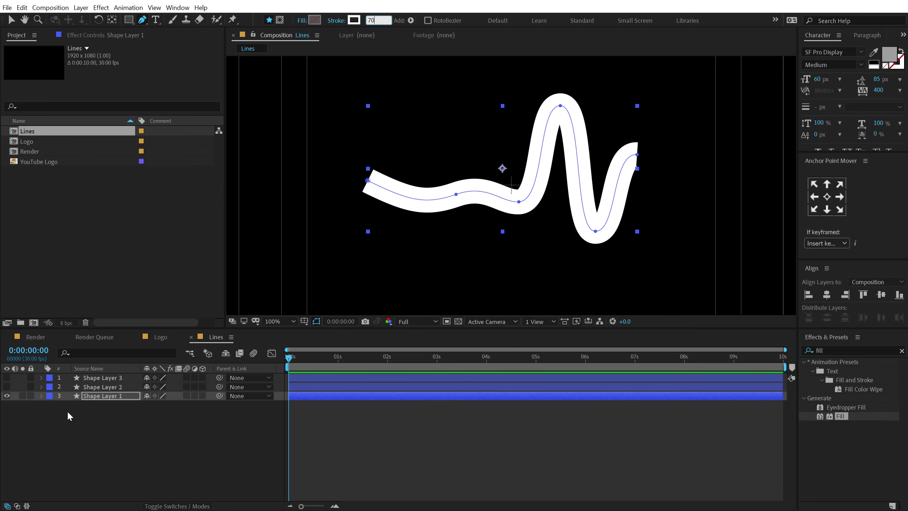
click(97, 396)
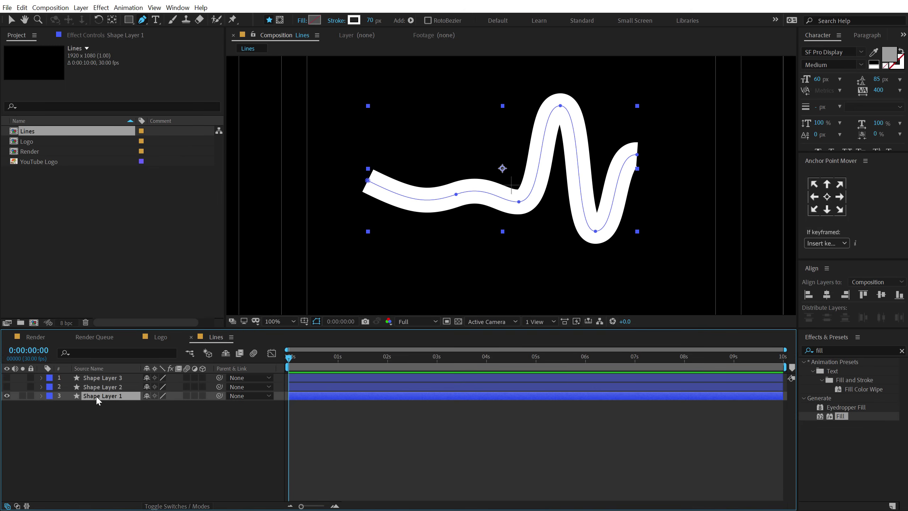
Step: Set the line cap of Shape Layer 1's stroke to Round Cap
click(41, 396)
click(50, 413)
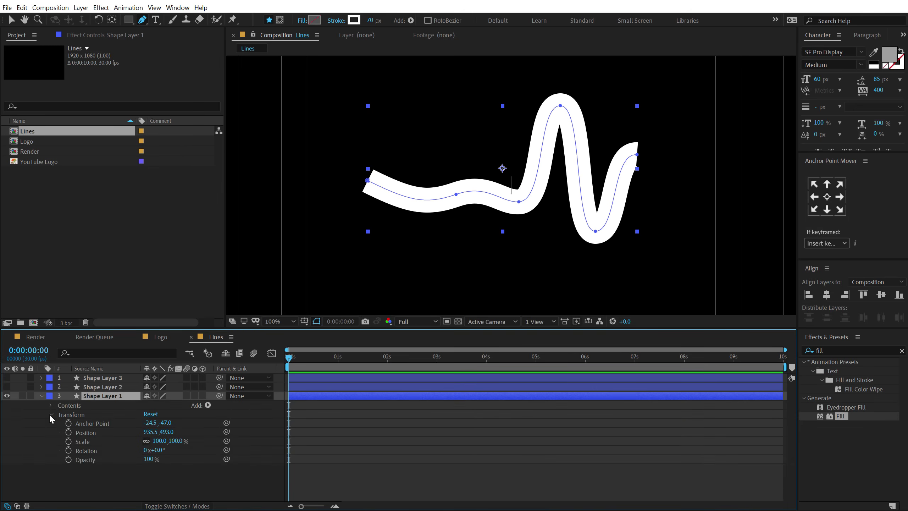
click(50, 414)
click(49, 406)
click(60, 414)
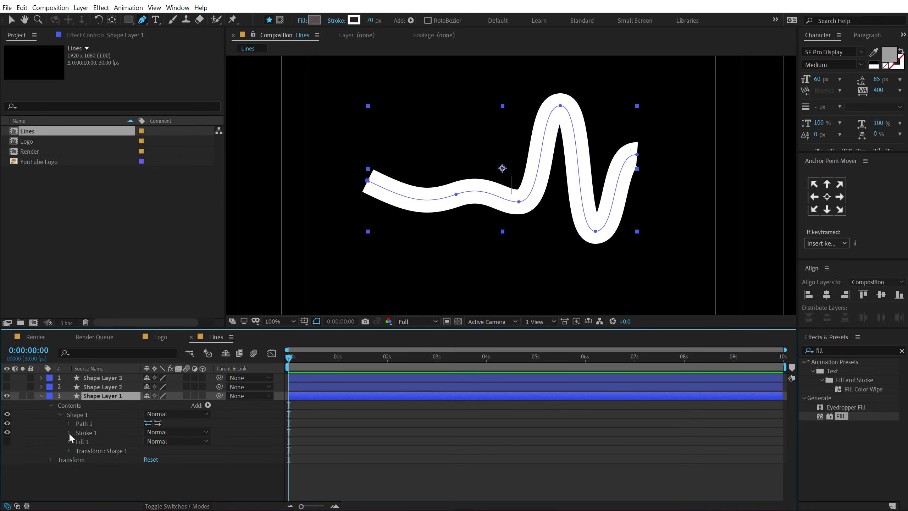
click(68, 432)
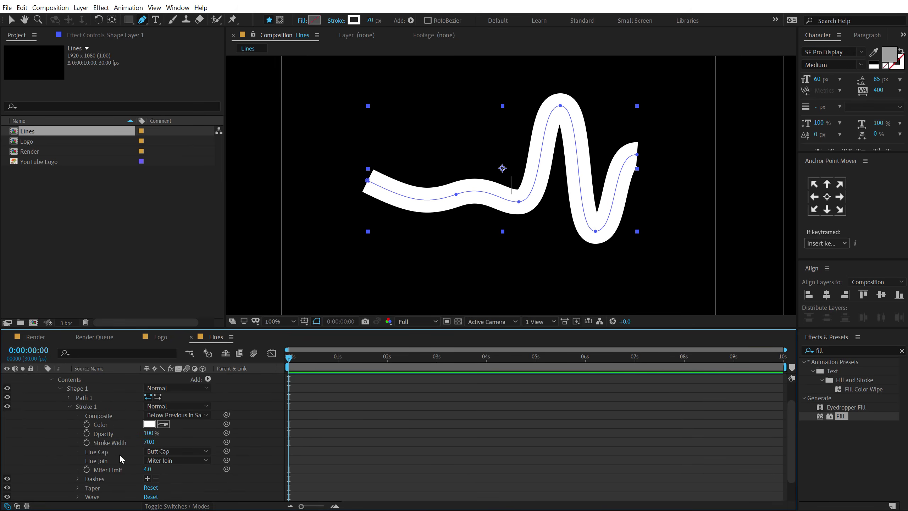
click(207, 452)
click(173, 474)
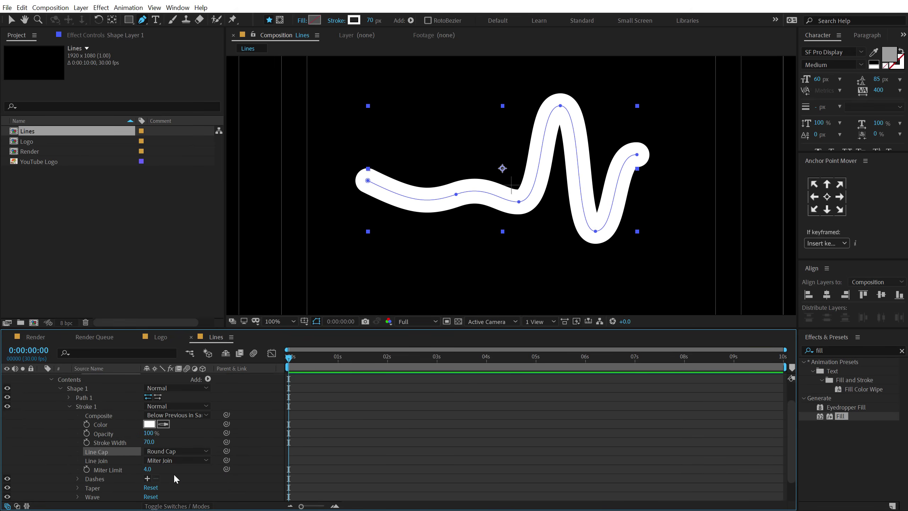
scroll(71, 410, up, 3)
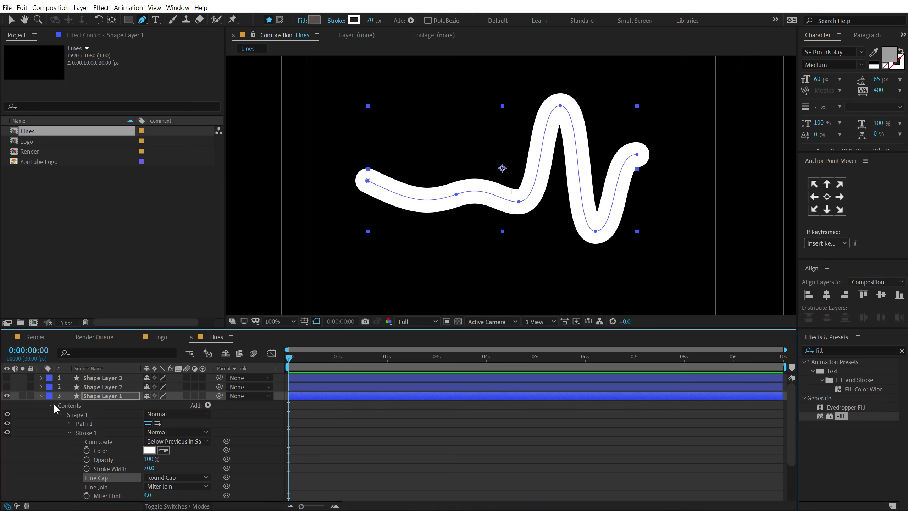
click(52, 405)
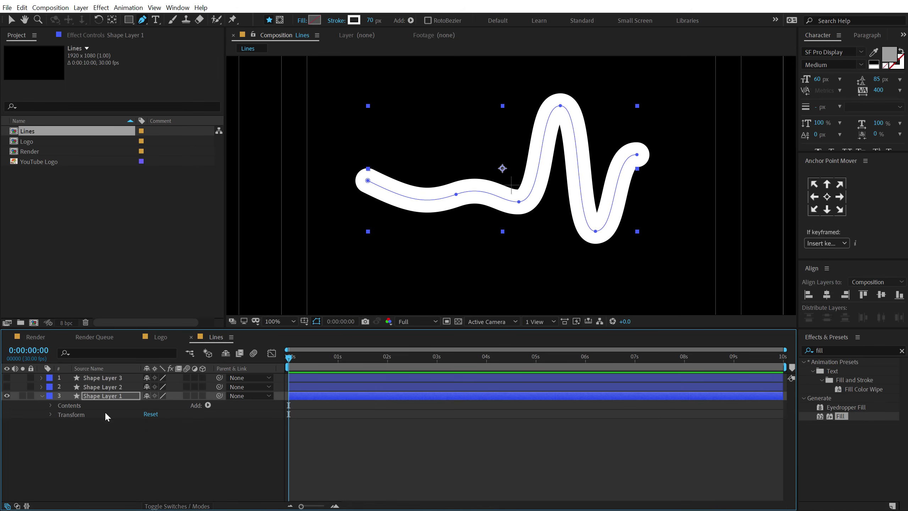
Step: Add Trim Paths to Shape Layer 1 and expand its properties in an enlarged timeline
click(207, 404)
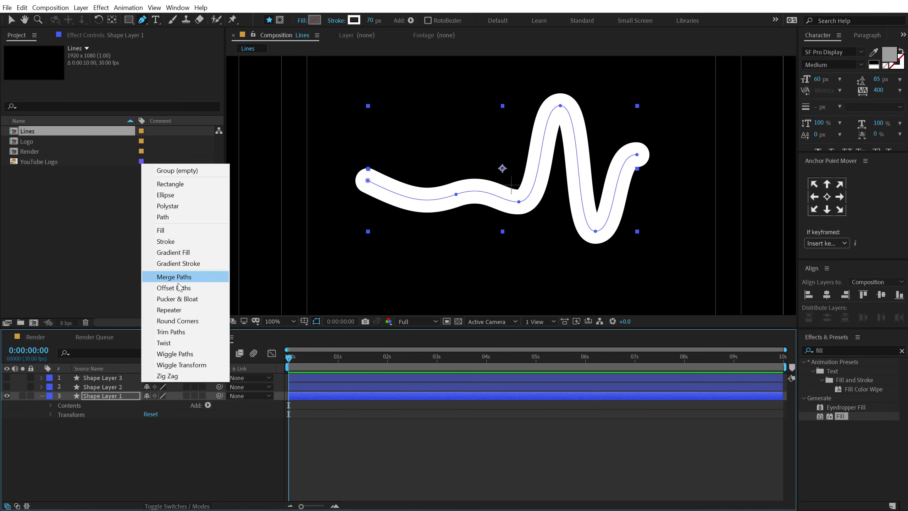
click(171, 331)
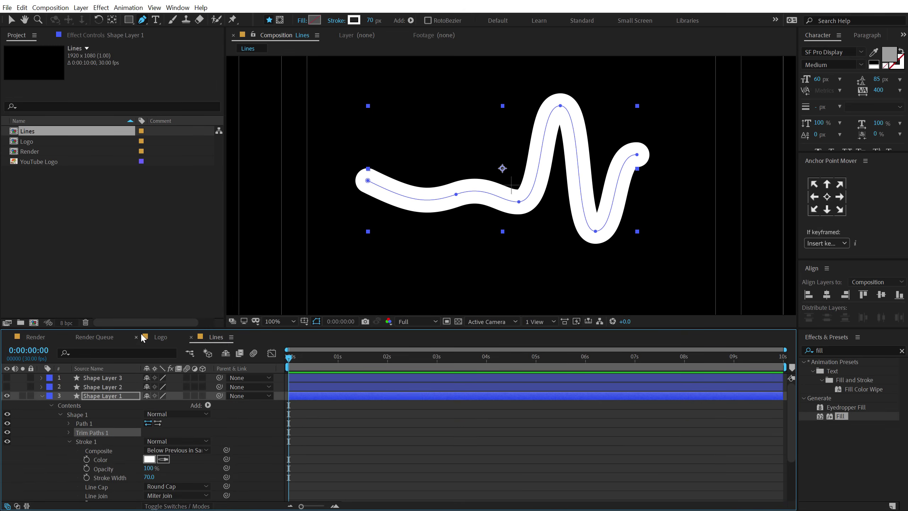
drag(150, 329, 150, 255)
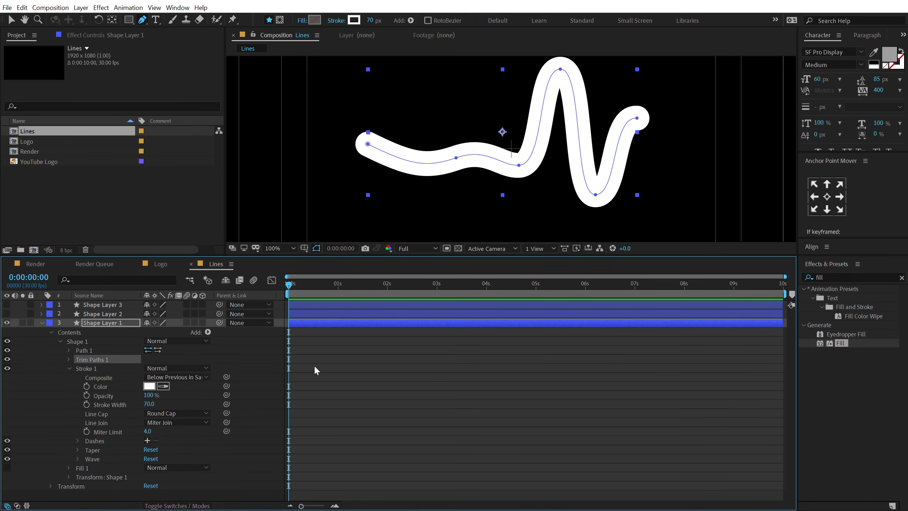
scroll(397, 503, up, 4)
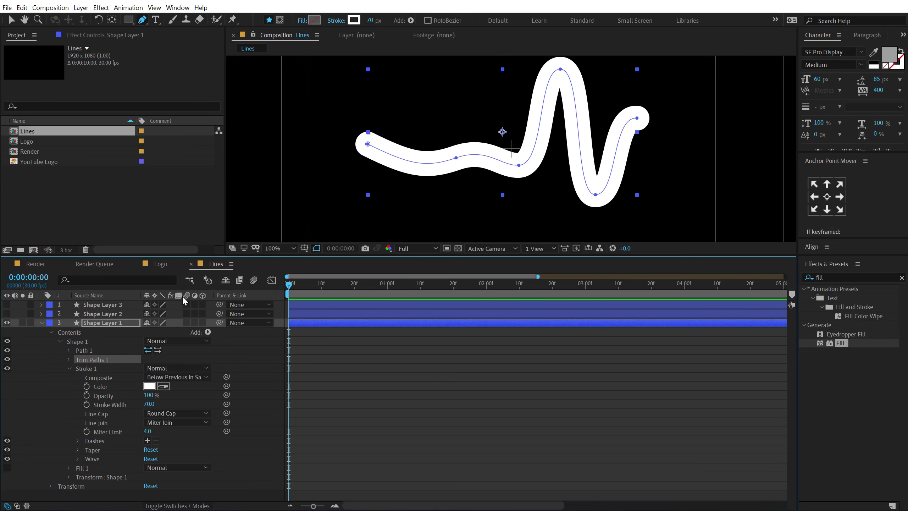
click(69, 368)
click(69, 359)
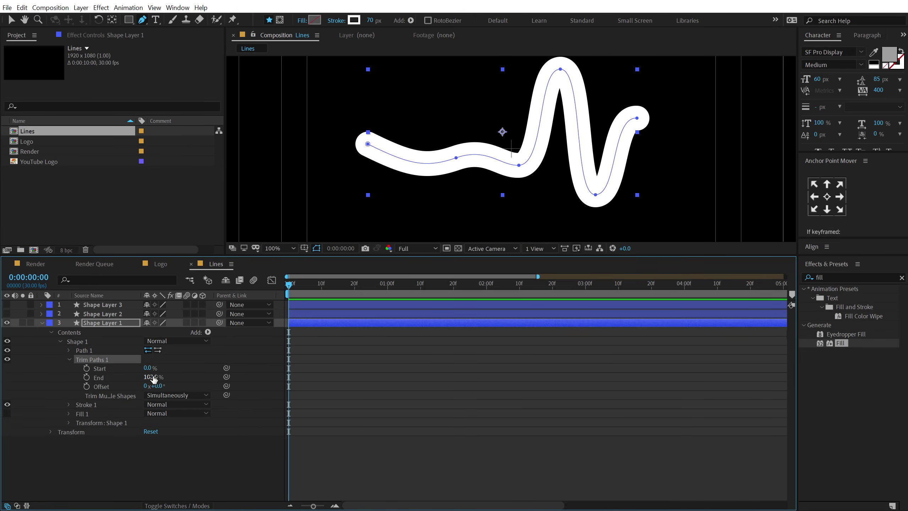
Step: Keyframe the Trim Paths End from 0% at the start to 100% at 0:00:01:10, with a 0° Offset keyframe at the start
drag(154, 379, 75, 383)
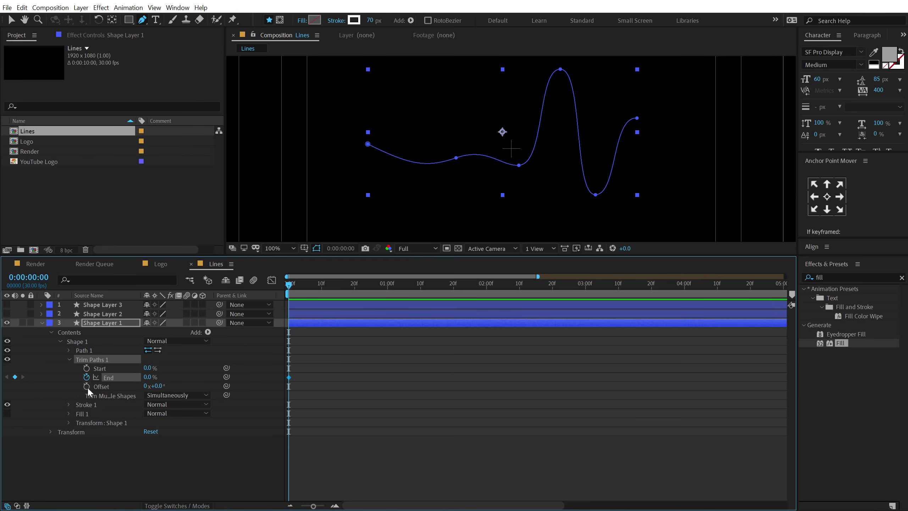
click(87, 386)
click(387, 284)
drag(418, 296, 420, 297)
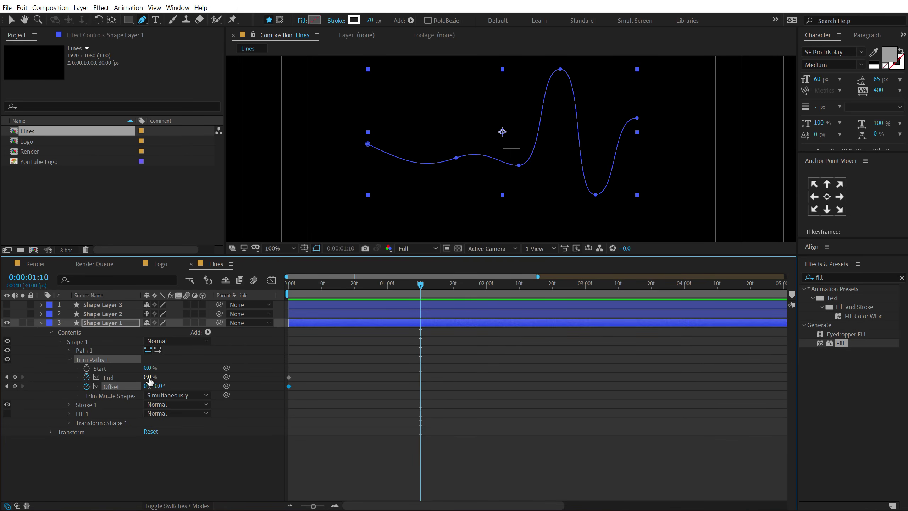
drag(149, 377, 171, 382)
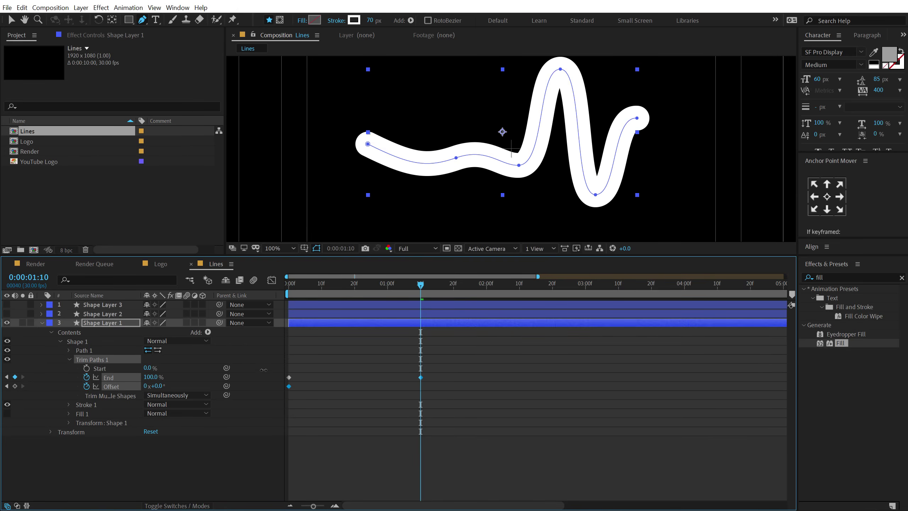
Step: Add a Trim Paths Offset keyframe of 90°, move it to 0:00:02:00, and check the animation at 0:00:00:10
click(159, 386)
text(90)
key(Return)
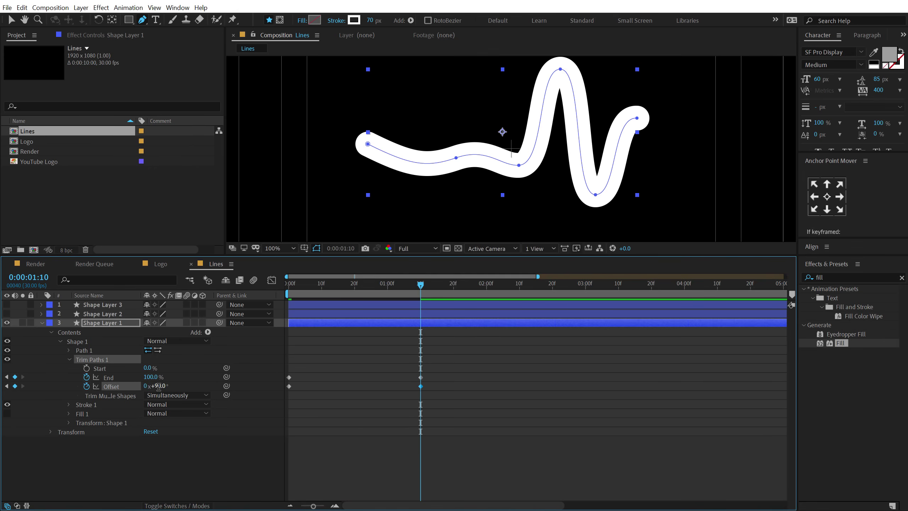
drag(481, 291, 485, 290)
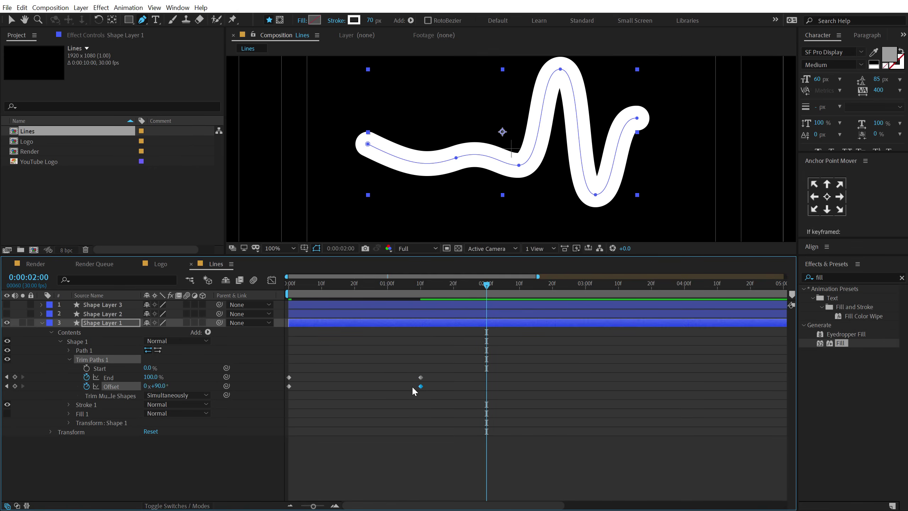
drag(420, 386, 486, 387)
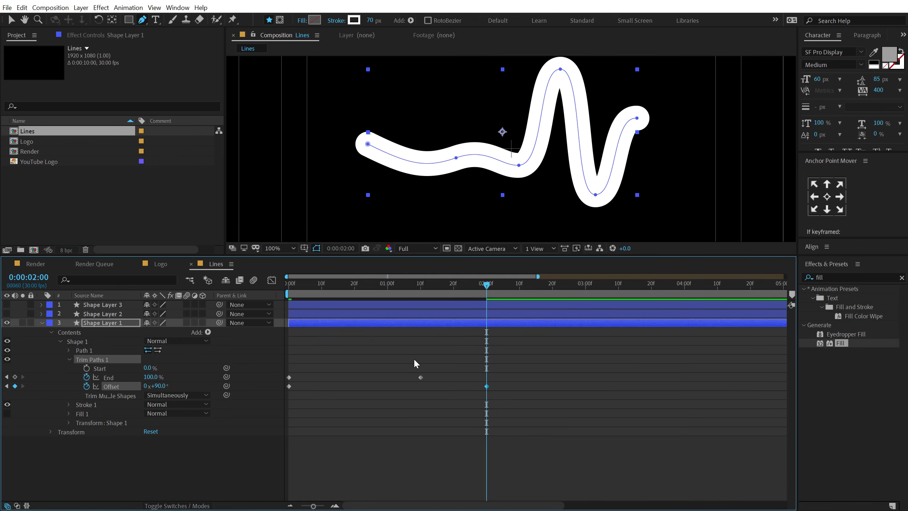
click(324, 293)
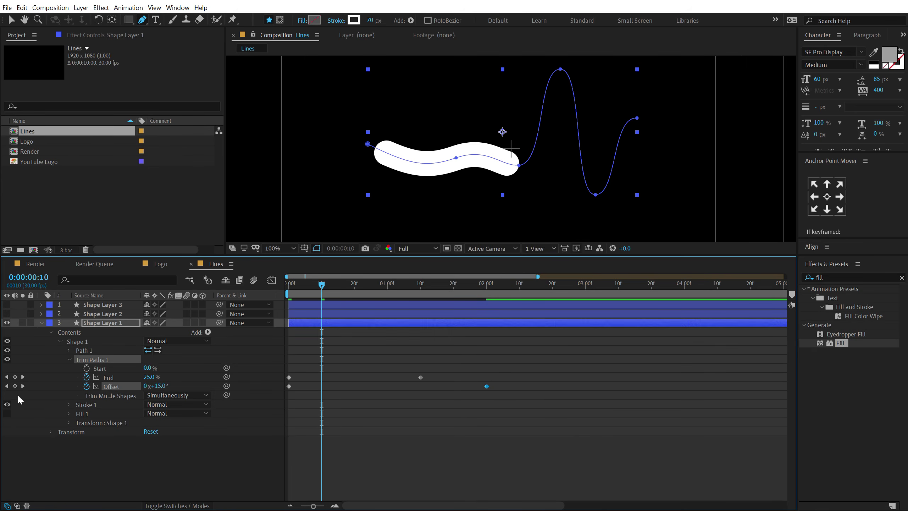
Step: Keyframe the Trim Paths Start from 0% at 0:00:00:10 to 100% at 0:00:02:00, and move the last End keyframe to 0:00:01:20
click(86, 369)
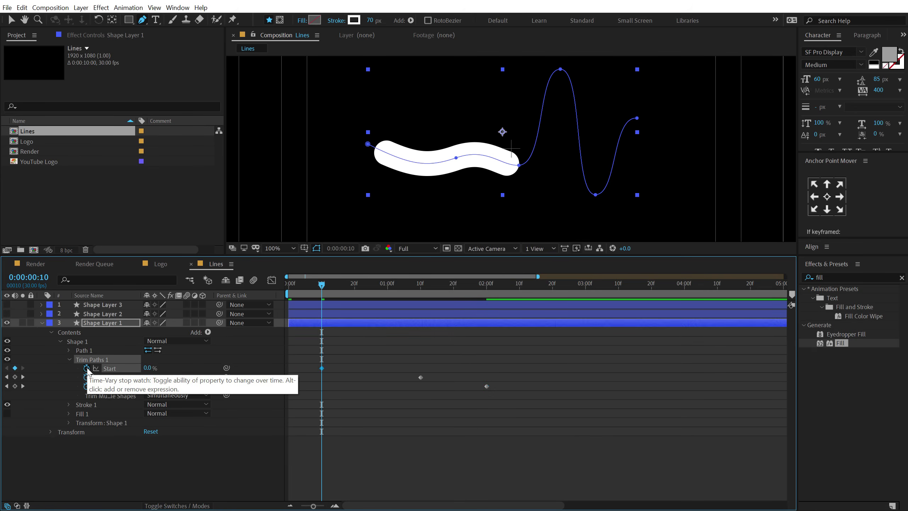
click(453, 293)
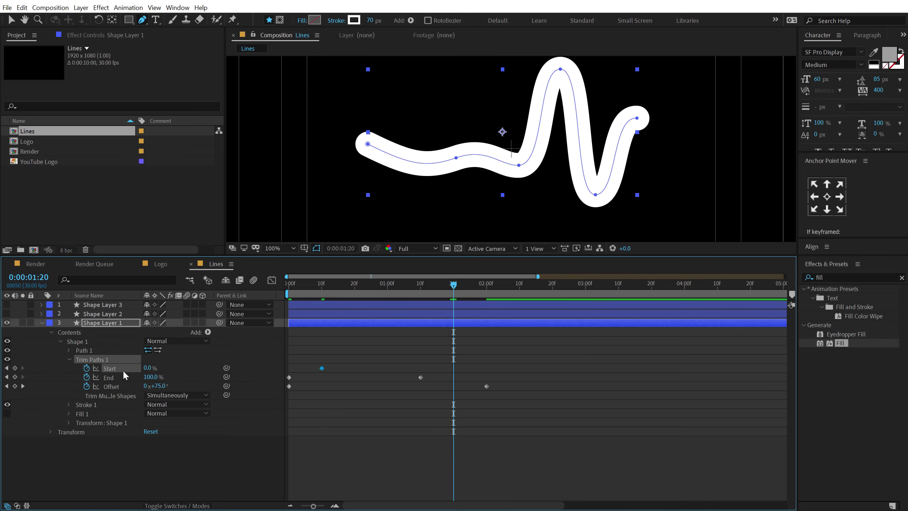
drag(148, 368, 229, 368)
mouse_move(483, 350)
mouse_down()
mouse_move(417, 380)
mouse_move(483, 372)
mouse_up()
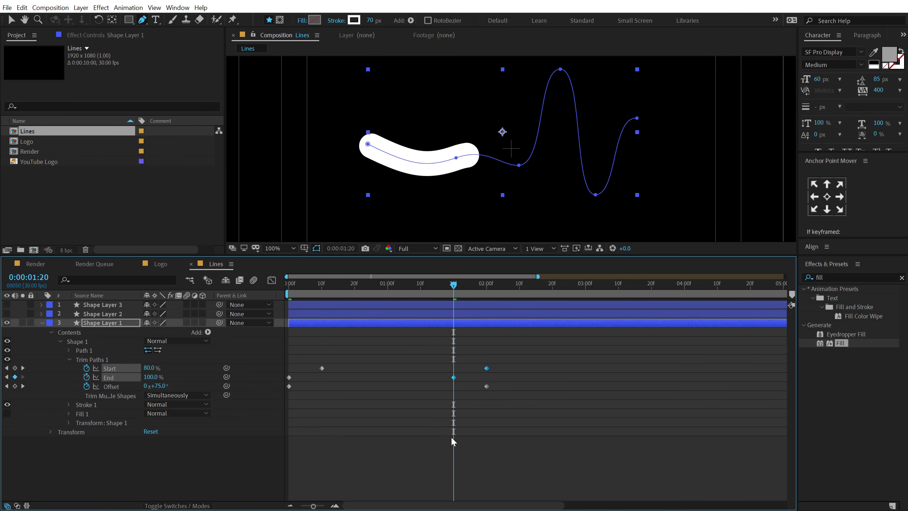
mouse_move(440, 283)
mouse_down()
mouse_move(275, 292)
mouse_move(497, 318)
mouse_up()
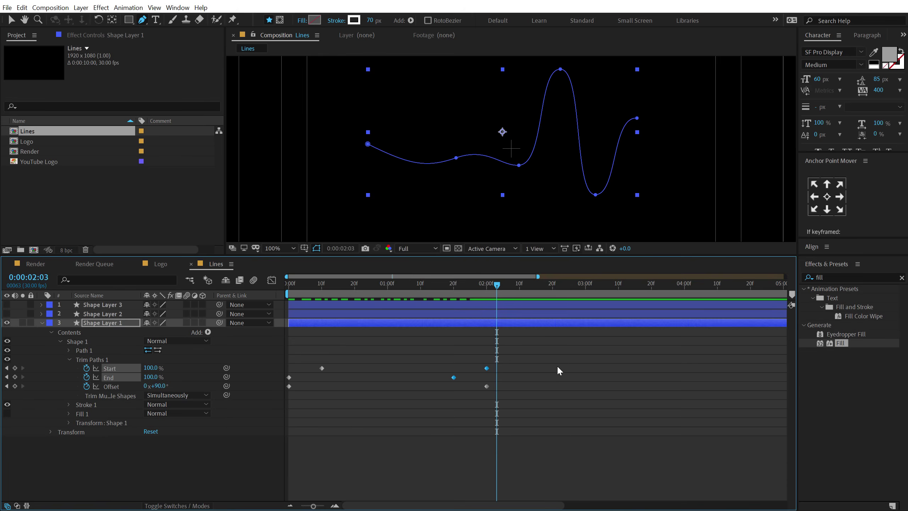
Step: Apply Easy Ease to all Start, End and Offset keyframes of Shape Layer 1's Trim Paths
drag(557, 365, 271, 406)
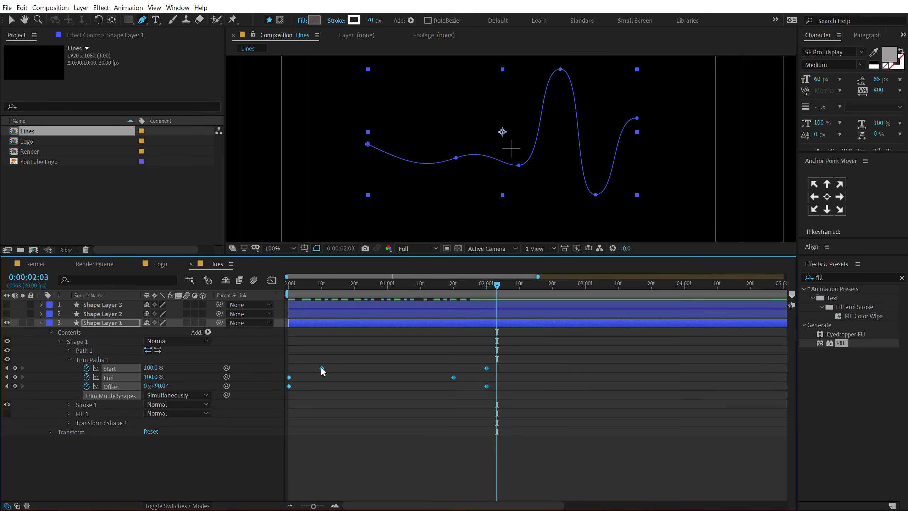
right_click(322, 367)
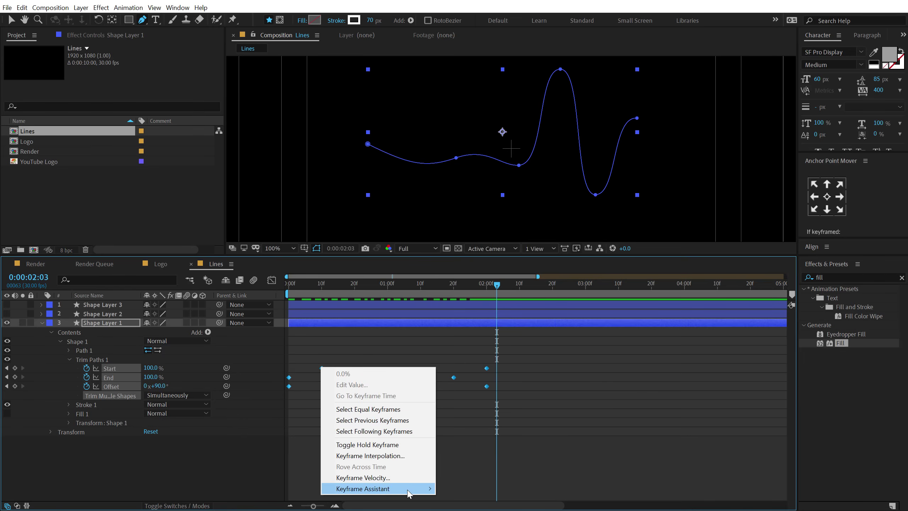
mouse_move(411, 488)
click(481, 423)
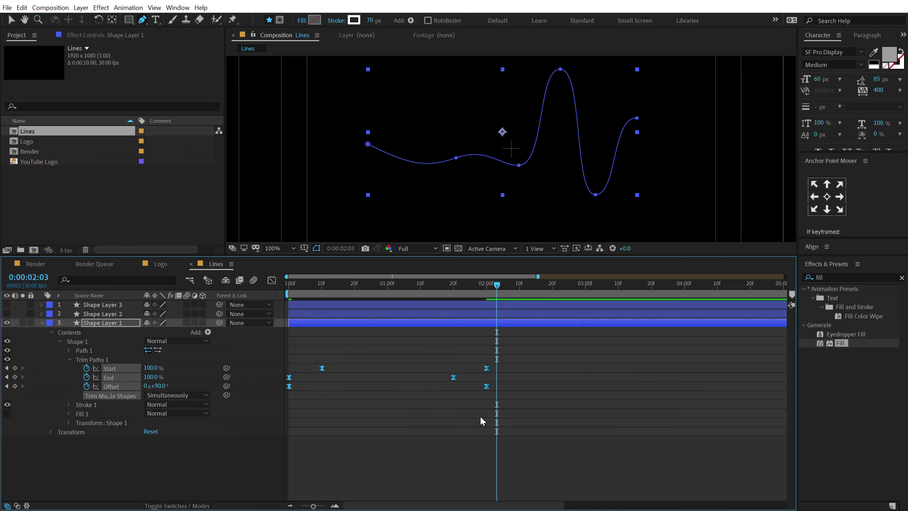
Step: Reshape the Trim Paths speed graph so the motion peaks early and slows gradually into the last keyframes, and preview it
click(272, 281)
drag(525, 451, 403, 485)
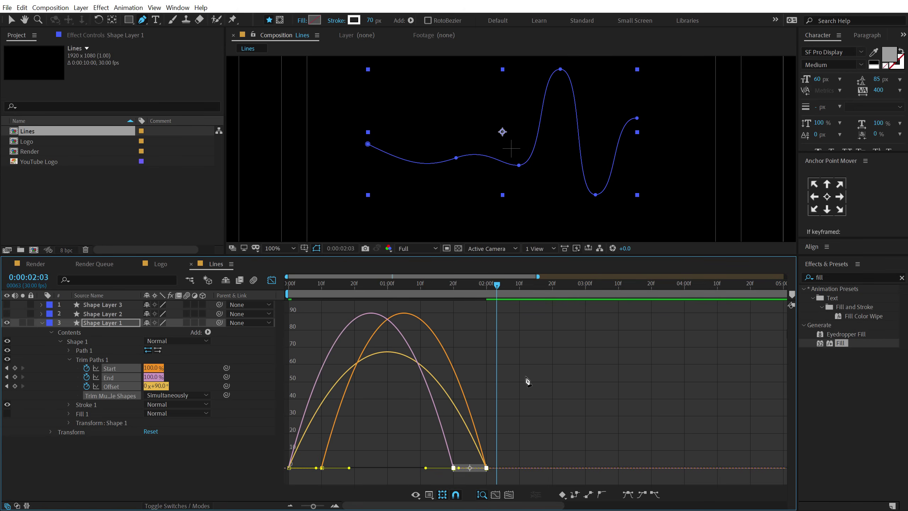
right_click(504, 373)
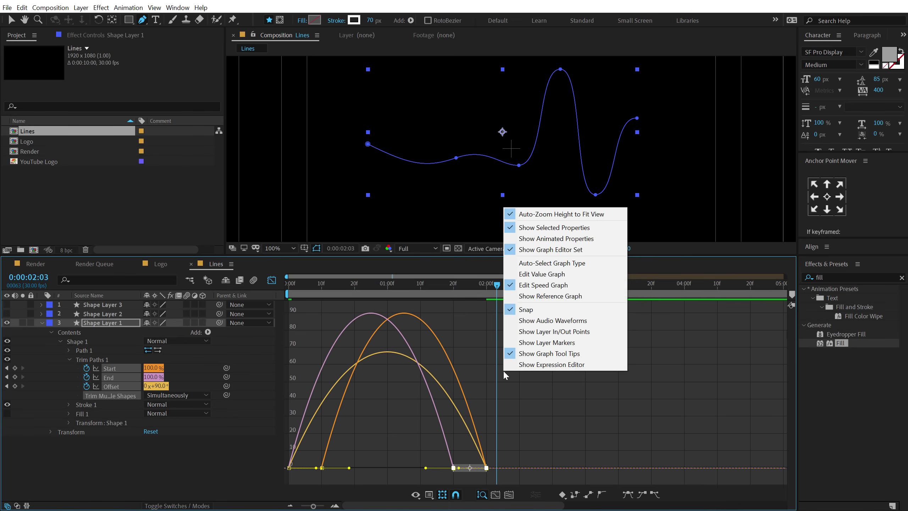
click(562, 285)
drag(516, 438, 380, 472)
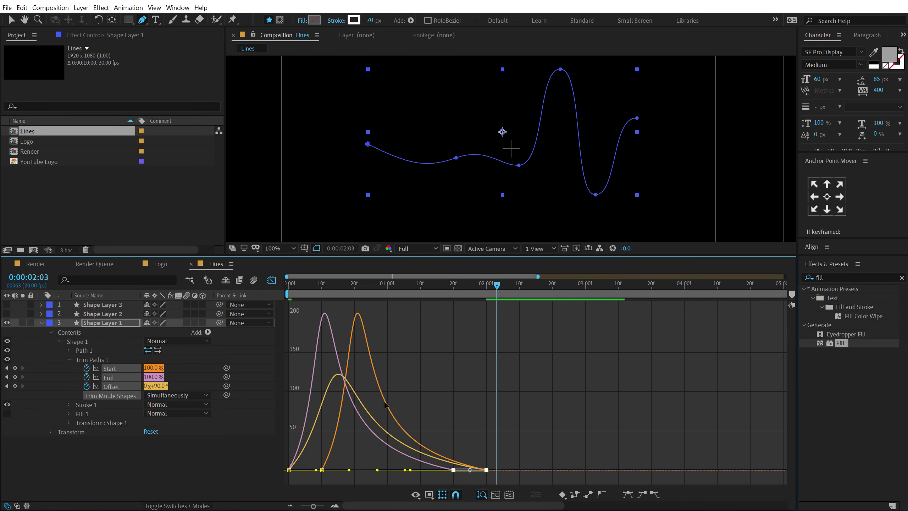
drag(330, 281, 217, 295)
key(space)
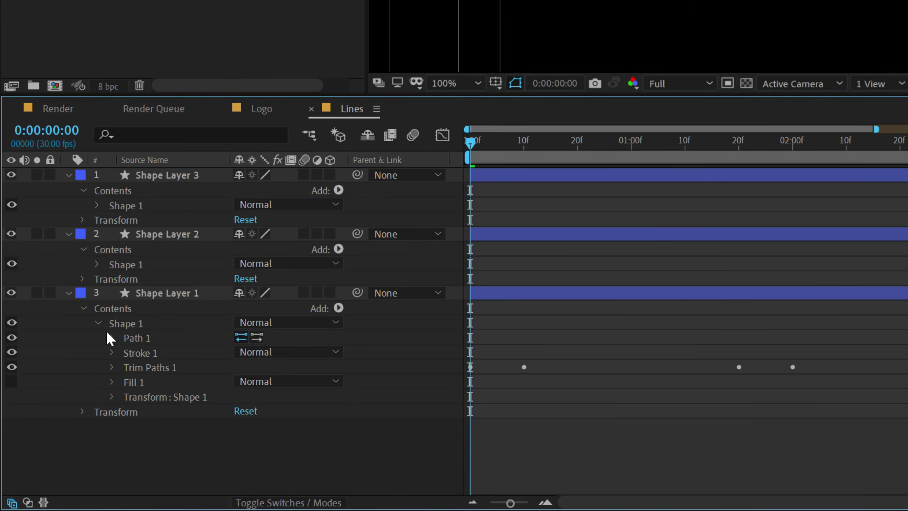
Step: Move Trim Paths 1 out of Shape 1 to directly below it in Shape Layer 1's contents, and preview the animation
click(96, 322)
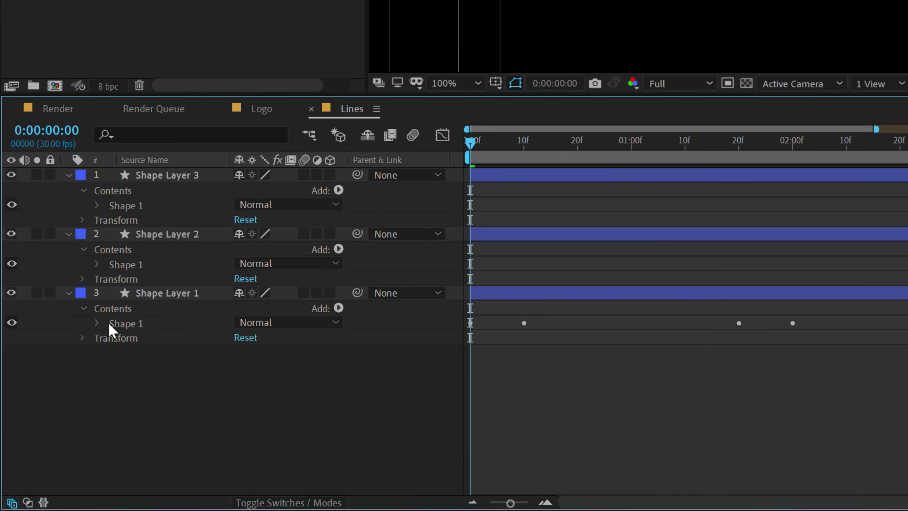
click(98, 322)
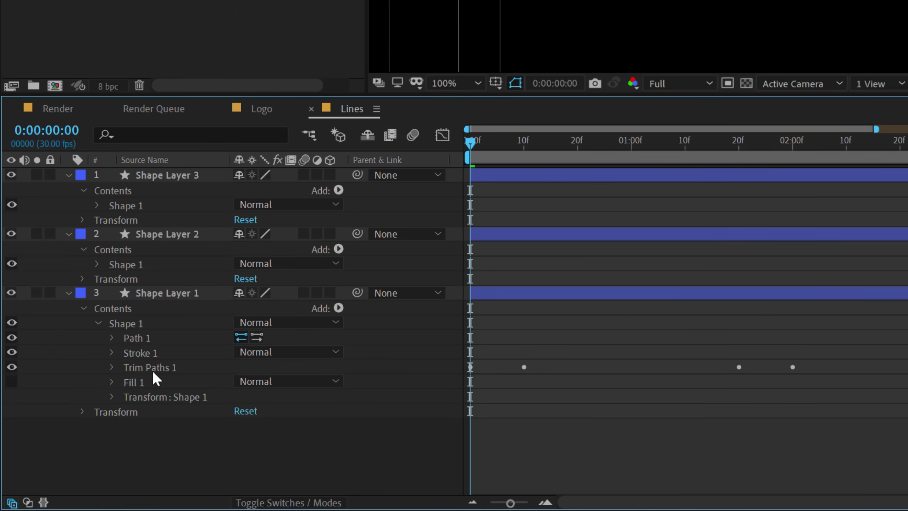
drag(155, 368, 160, 316)
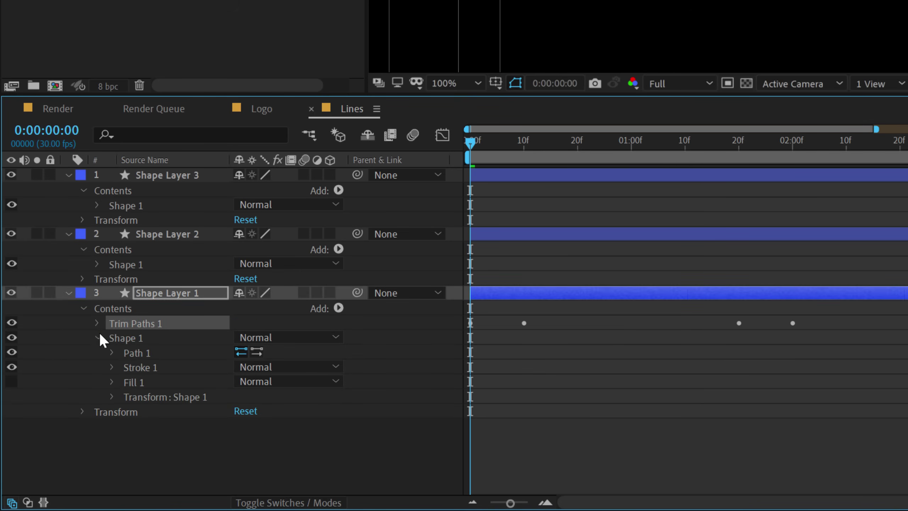
click(100, 337)
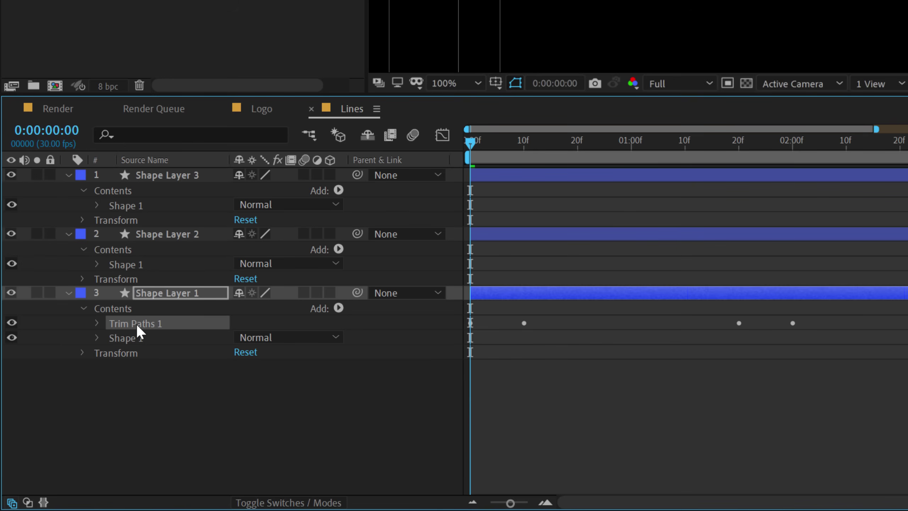
drag(136, 323, 133, 342)
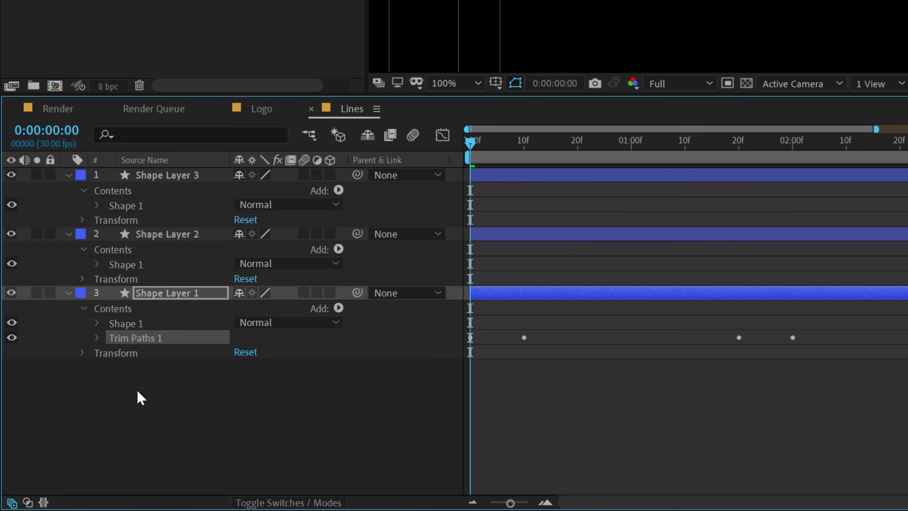
click(126, 325)
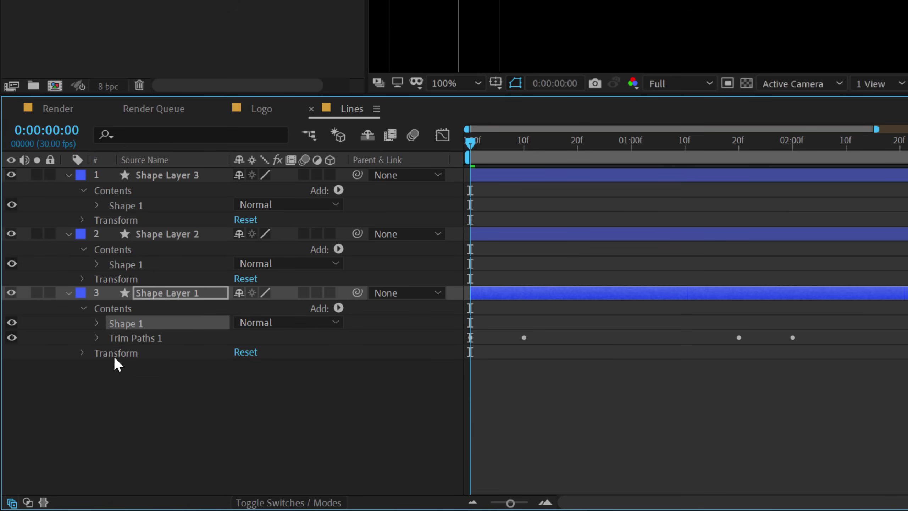
click(98, 326)
click(98, 326)
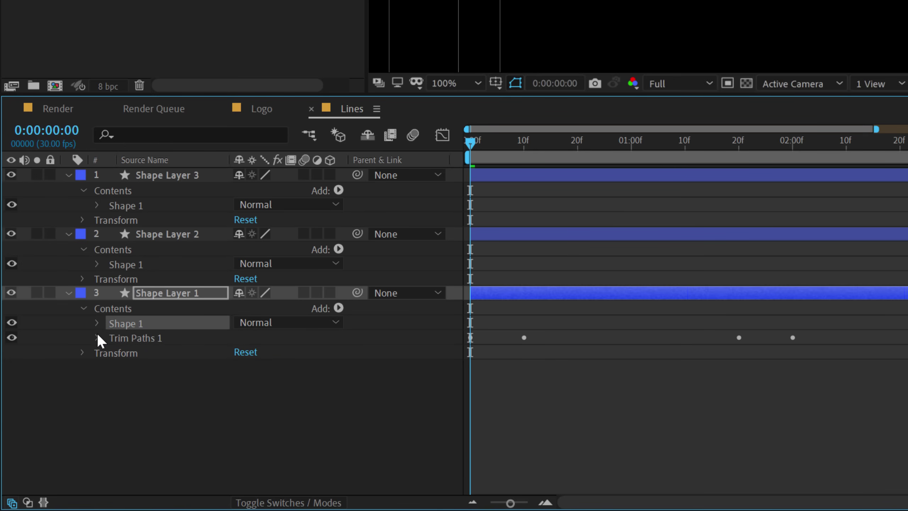
click(97, 336)
click(97, 337)
key(space)
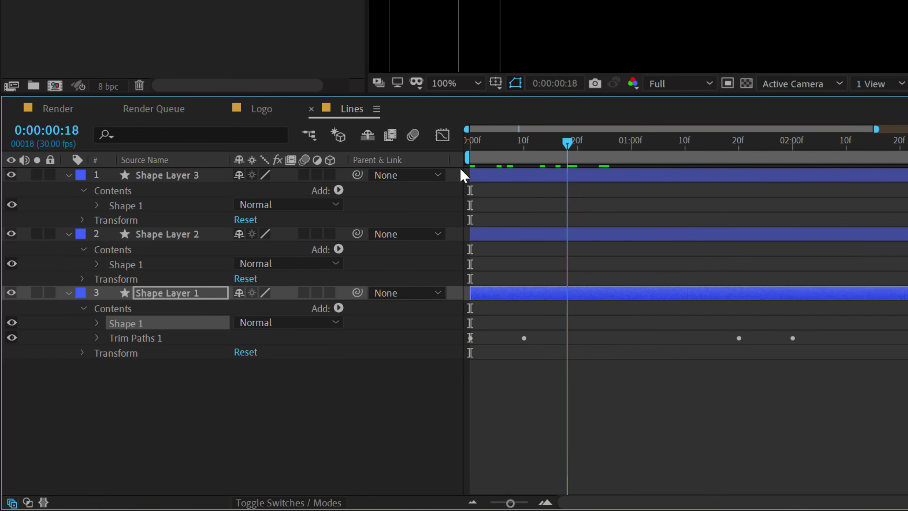
key(space)
Step: Copy Trim Paths 1 from Shape Layer 1 to Shape Layer 2 and Shape Layer 3, and check the lines at 0:00:00:16
click(138, 339)
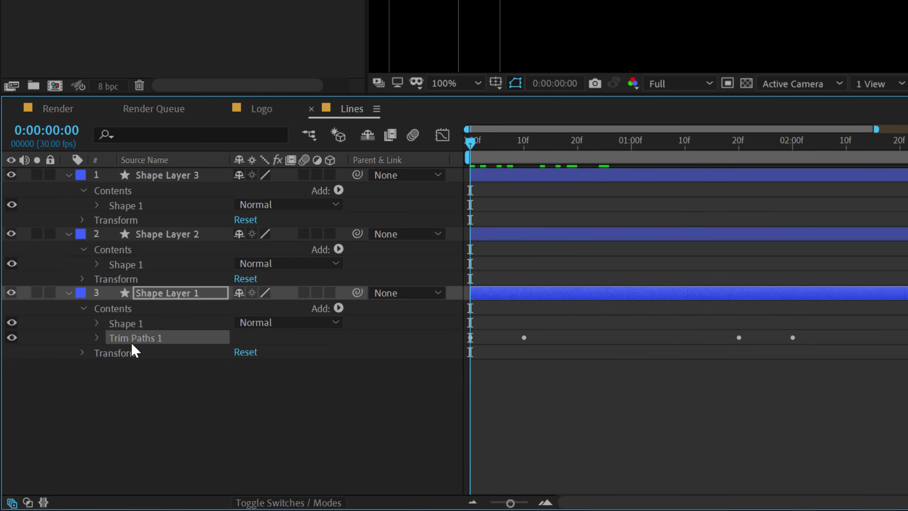
click(154, 234)
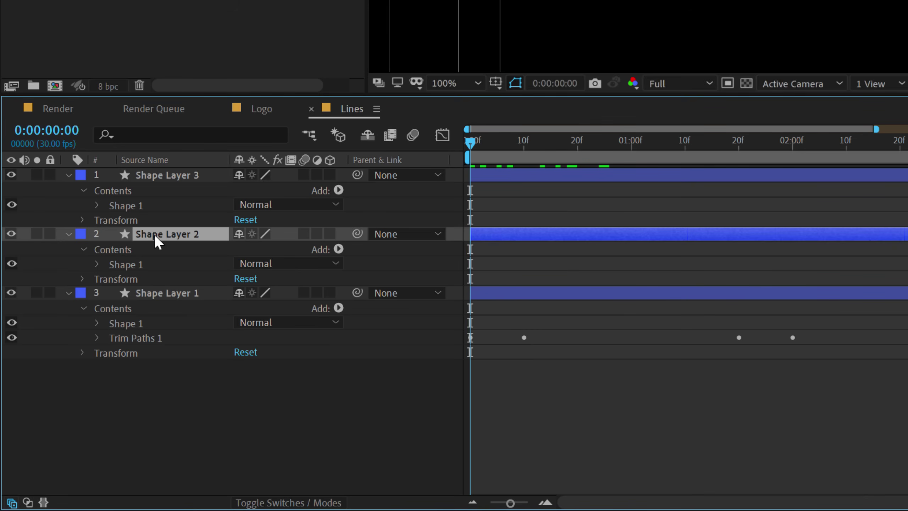
key(ctrl+v)
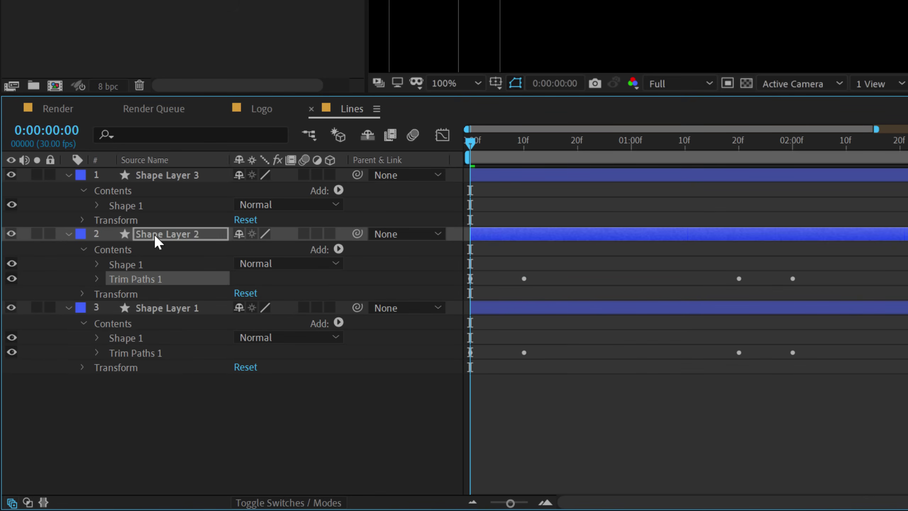
click(155, 175)
key(ctrl+v)
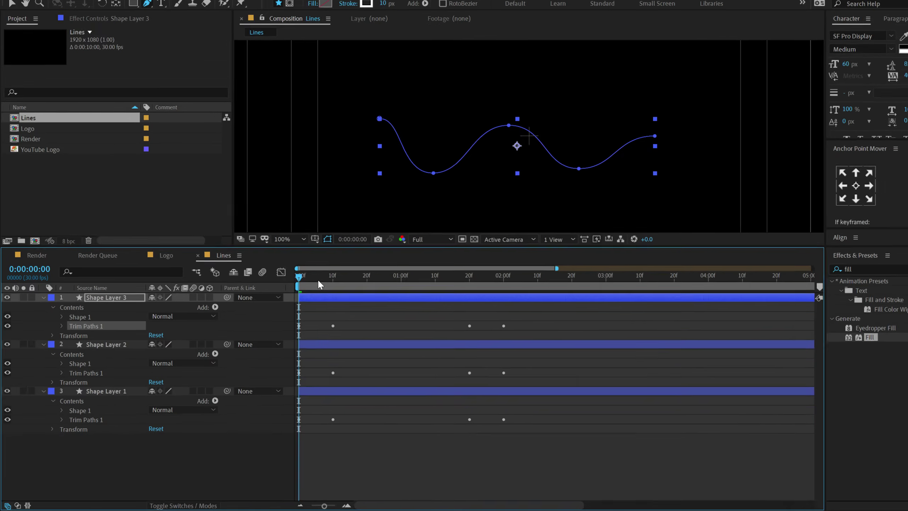
drag(517, 135, 526, 154)
drag(323, 292, 339, 284)
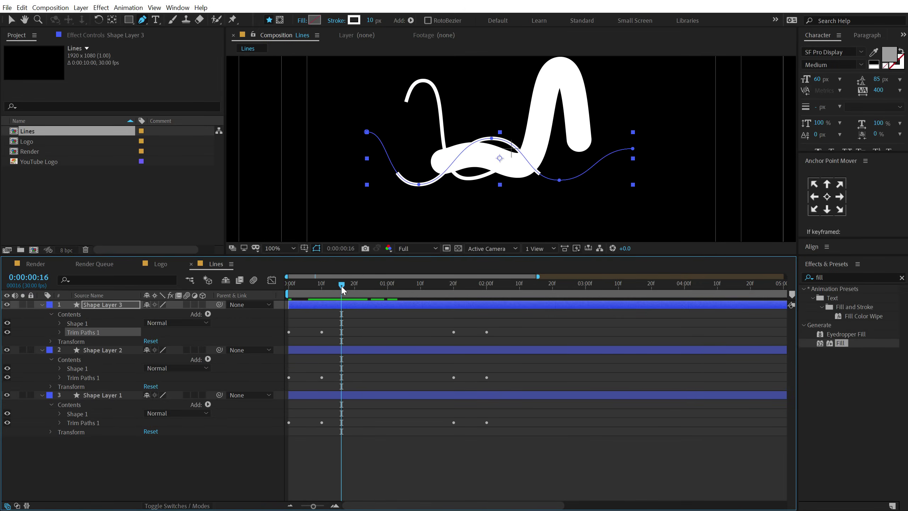
Step: Set the stroke width of Shape Layer 2 to 50 px and of Shape Layer 3 to 25 px
click(101, 349)
click(370, 21)
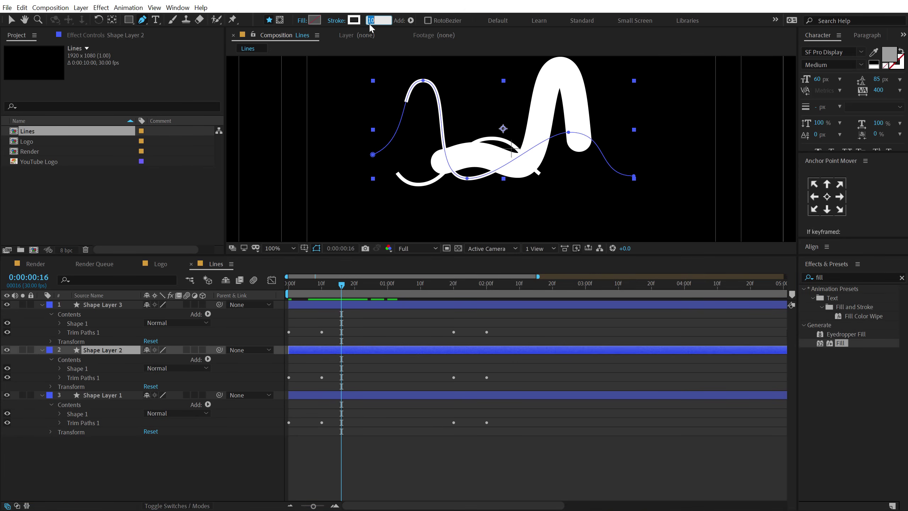
text(50)
key(Return)
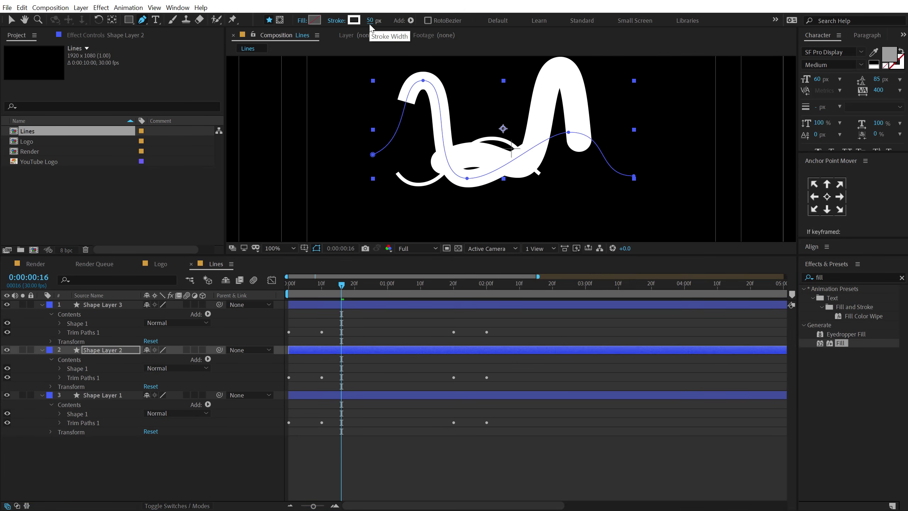
click(92, 304)
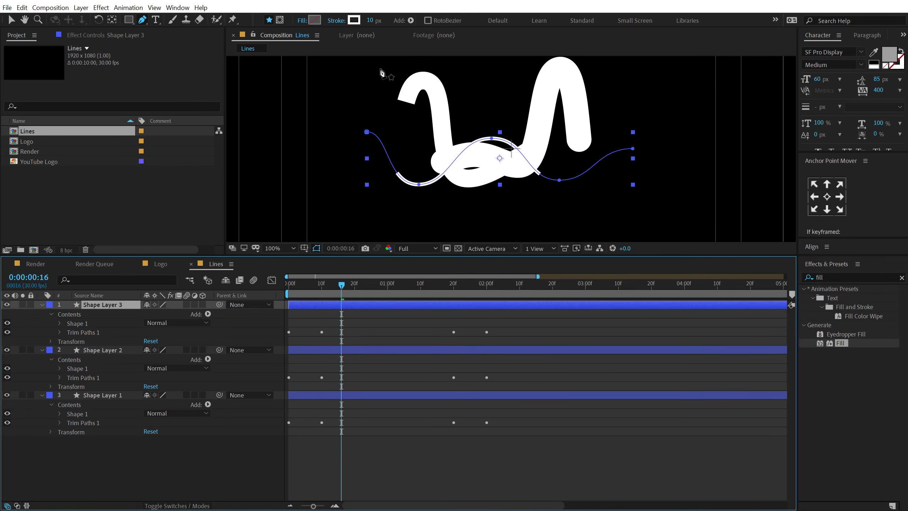
click(371, 20)
text(25)
key(Return)
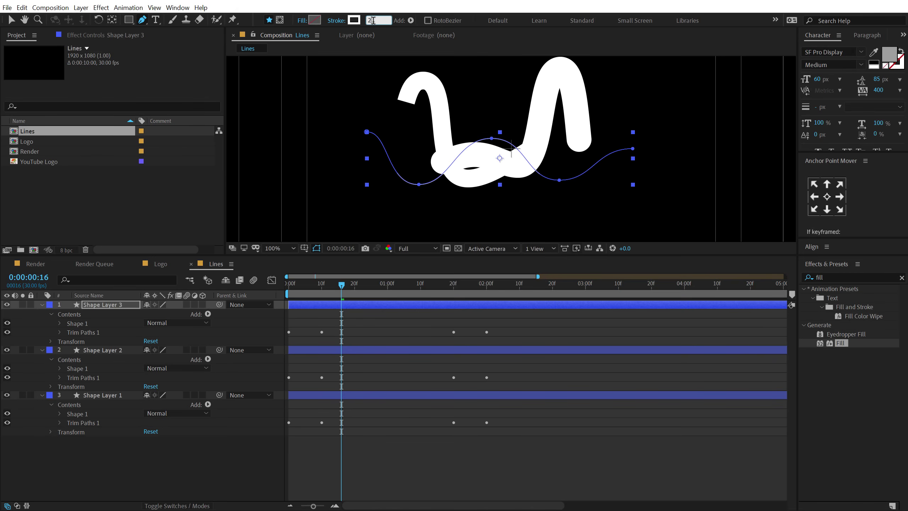
Step: Filter the properties of Shape Layers 2 and 3 by "line" and set both strokes' line caps to Round Cap
click(102, 307)
shift+click(93, 349)
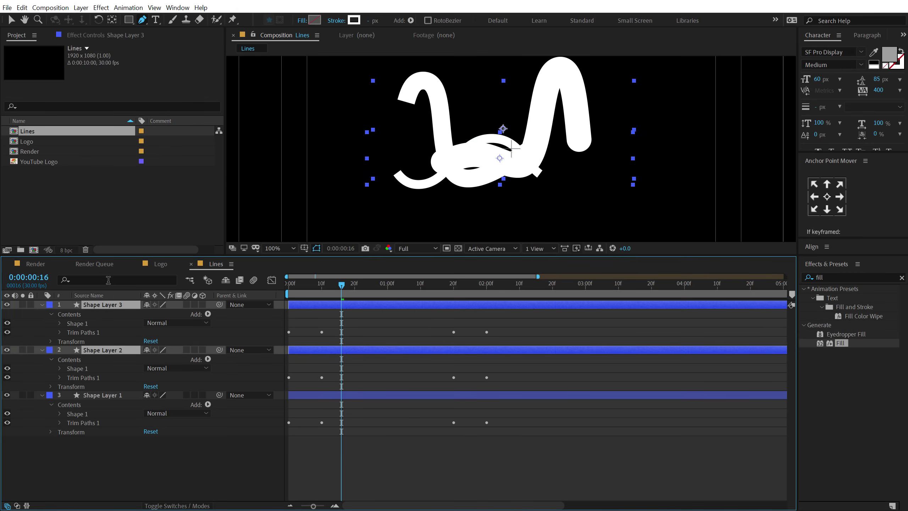
click(106, 279)
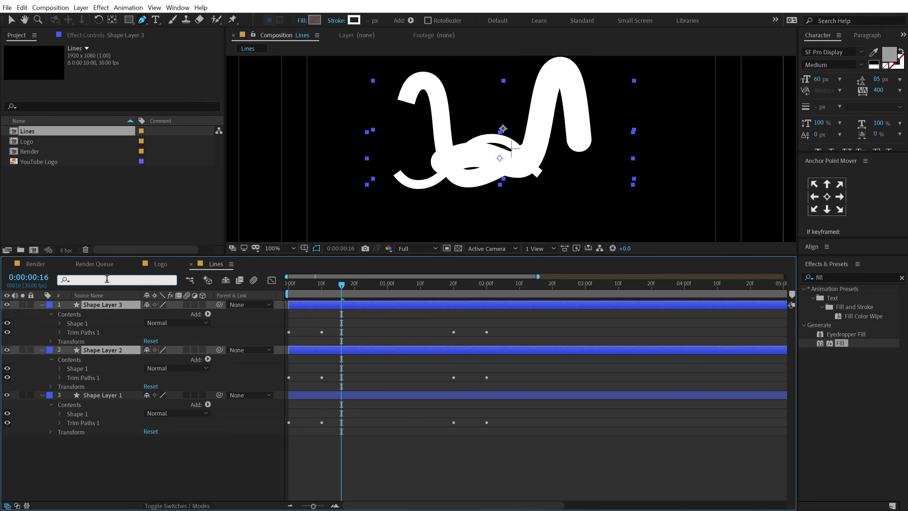
text(line)
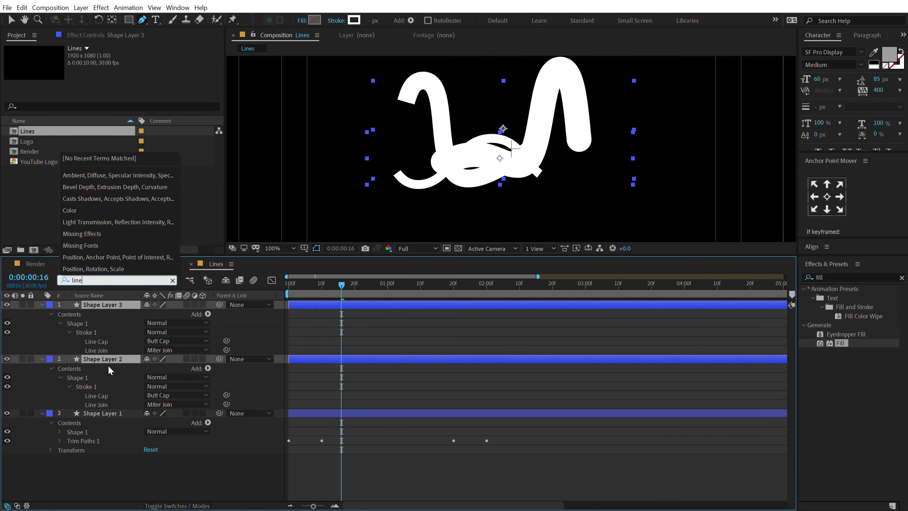
click(207, 341)
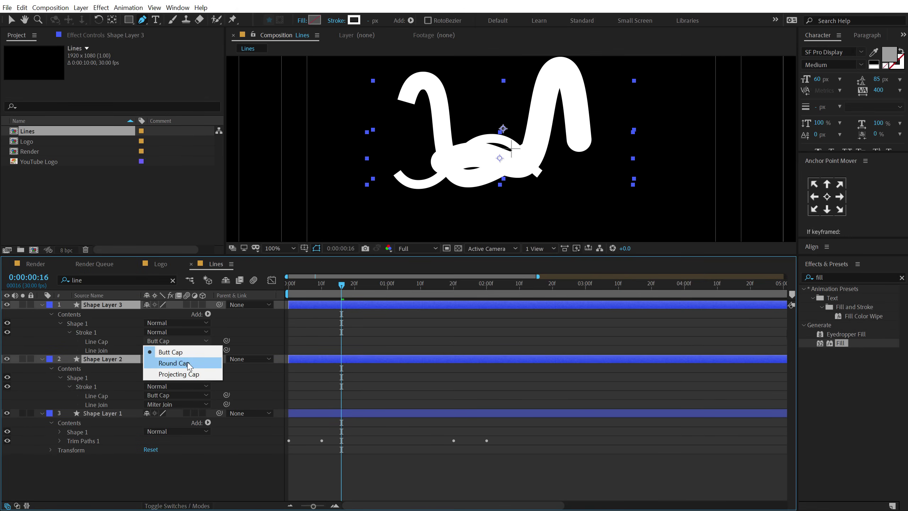
click(174, 363)
click(206, 394)
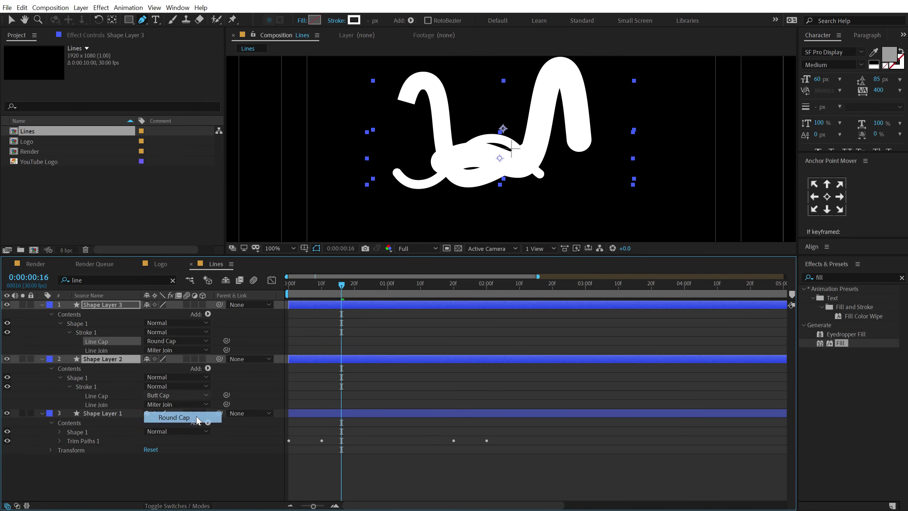
click(204, 417)
click(164, 483)
Step: Shift Shape Layer 2 in time so it starts at 0:00:00:05, and move the current time to 0:00:00:10
drag(294, 287, 304, 324)
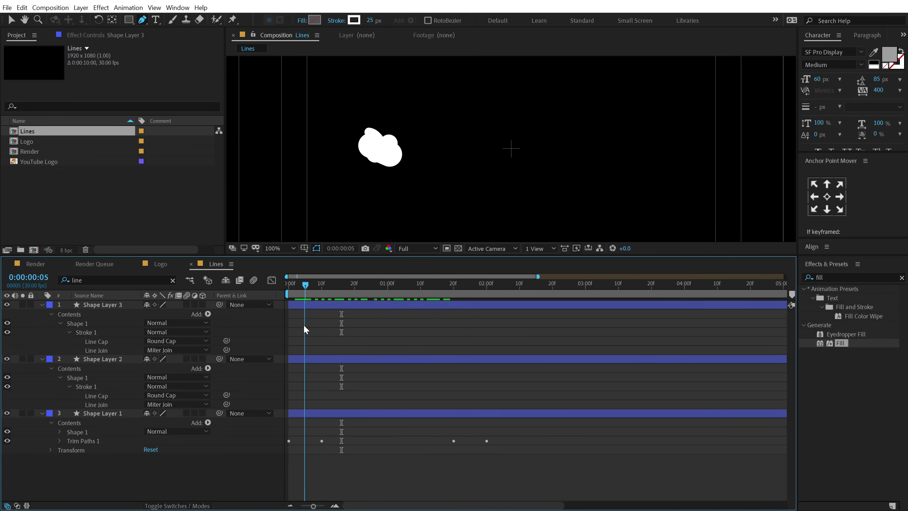
click(298, 359)
drag(299, 360, 316, 360)
click(321, 290)
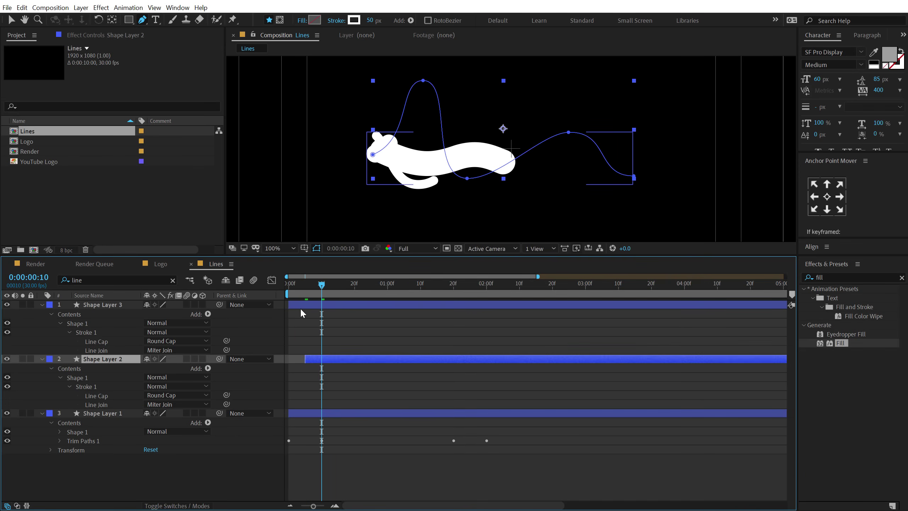
Step: Shift Shape Layer 3 in time so it starts at 0:00:00:10, and preview the staggered lines from the beginning
drag(300, 306, 333, 306)
scroll(407, 206, down, 2)
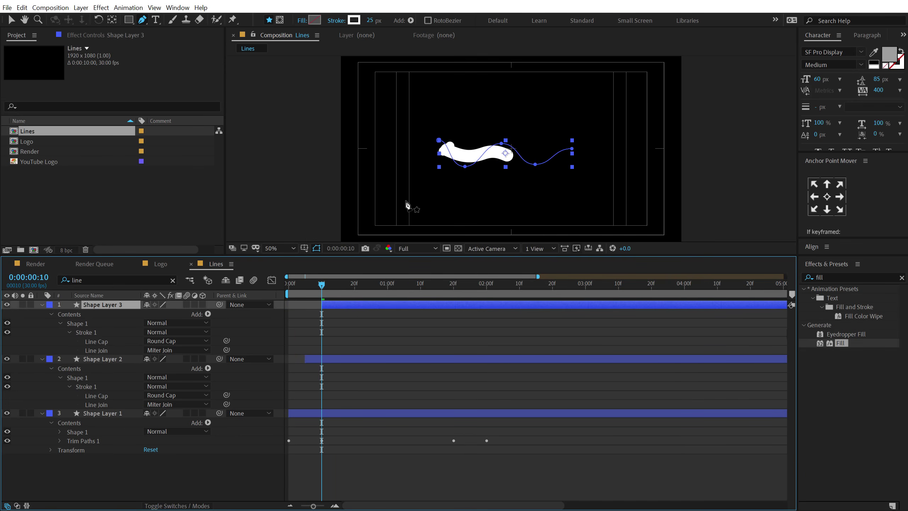
click(329, 383)
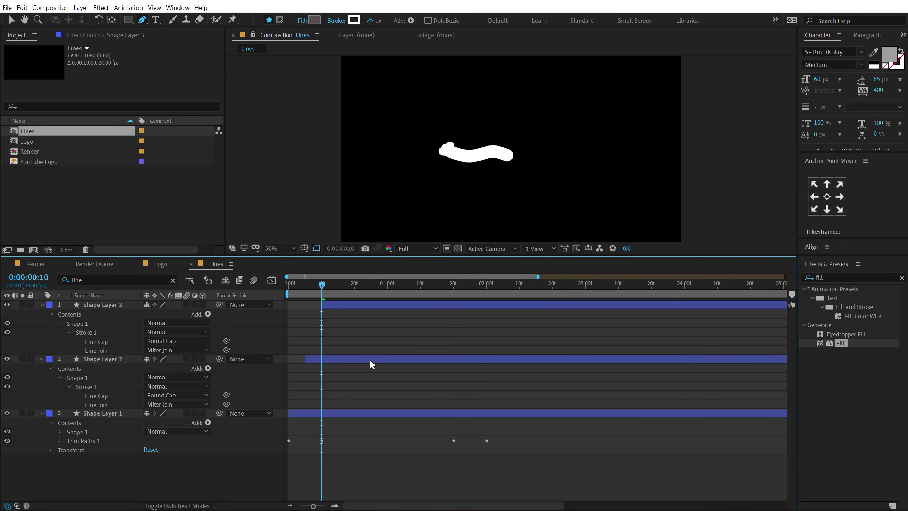
drag(310, 287, 222, 294)
key(space)
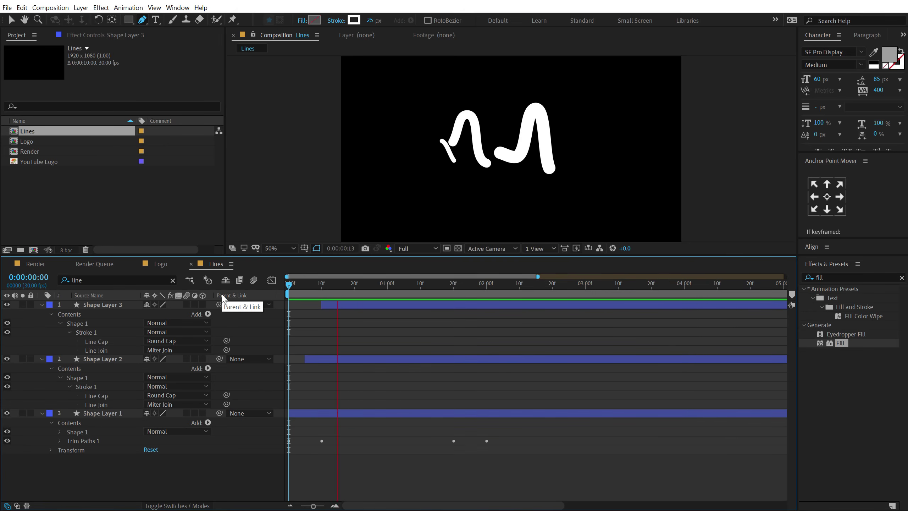
key(space)
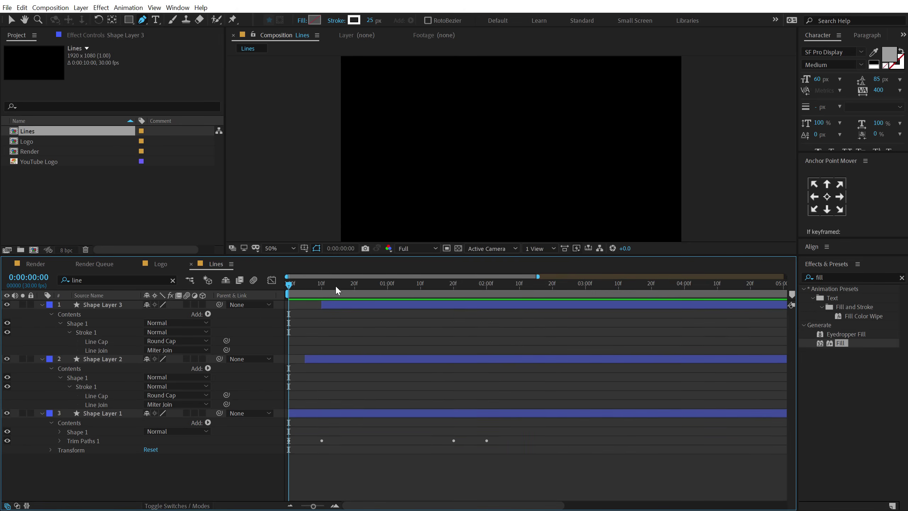
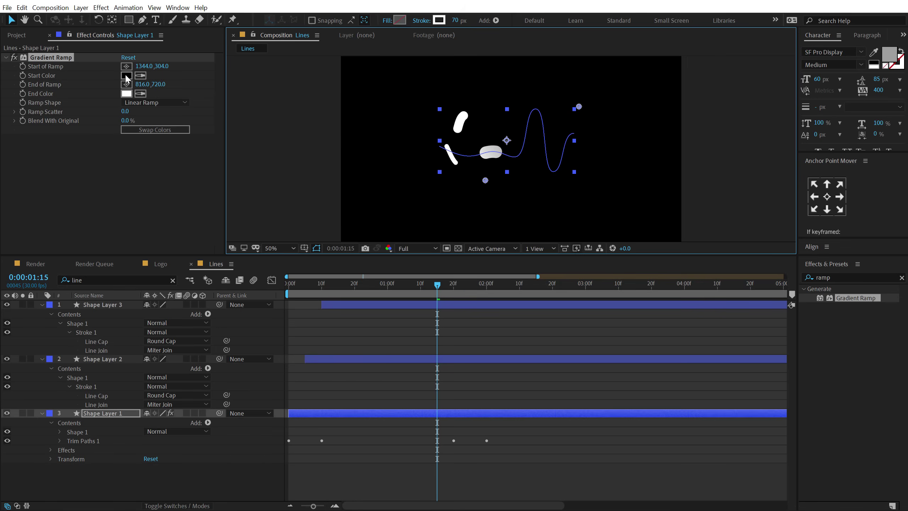
Step: Set Shape Layer 1's Gradient Ramp to a bright red start color (FF2424) and a dark red end color (B70000)
click(126, 75)
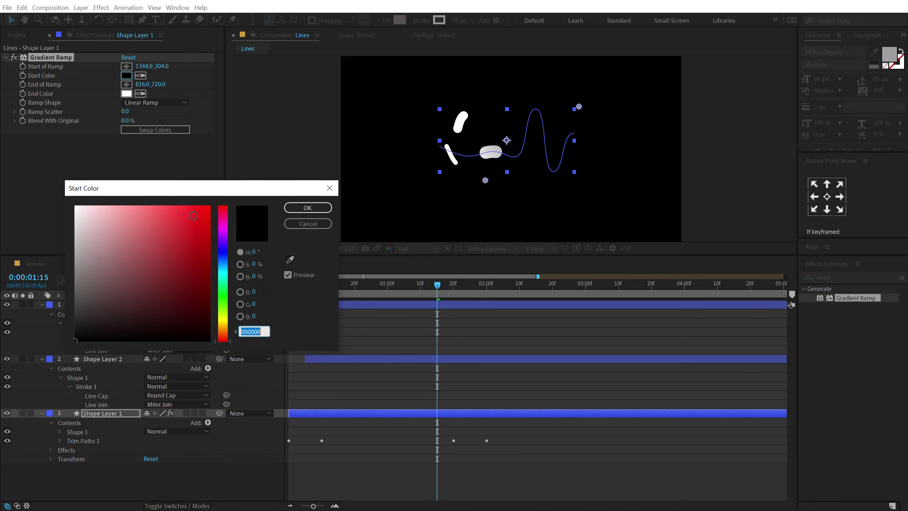
click(188, 212)
click(307, 207)
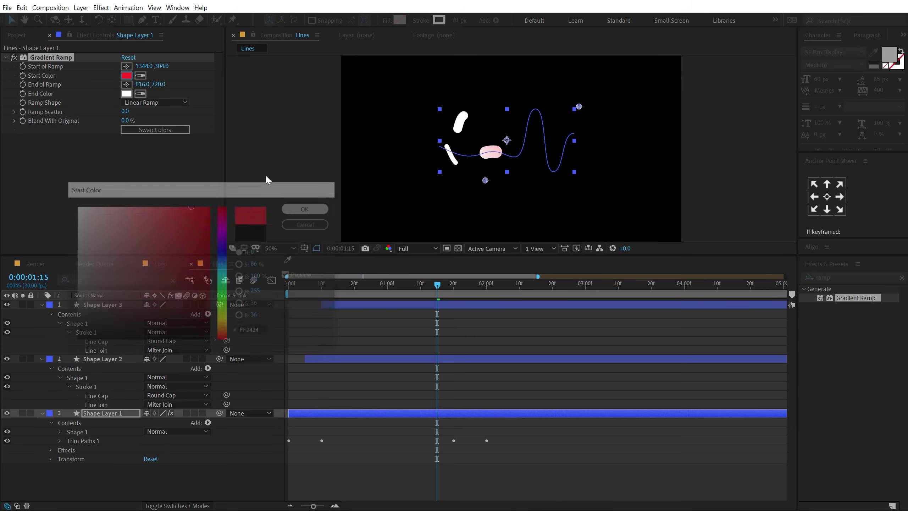
click(131, 94)
click(209, 244)
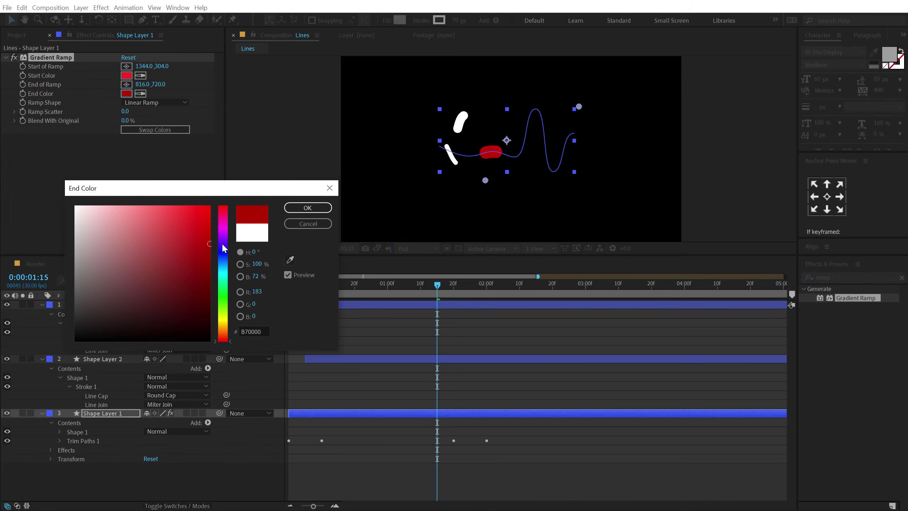
click(307, 208)
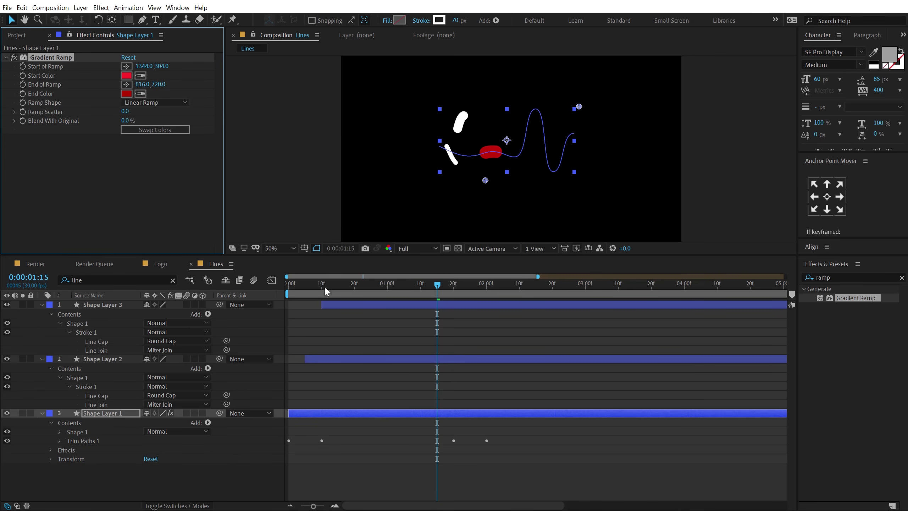
Step: At 0:00:00:15, copy the Gradient Ramp to Shape Layer 2, move its ramp end to 808, 648 and bring its start point closer to the line
mouse_move(326, 285)
mouse_down()
mouse_move(379, 285)
mouse_move(339, 283)
mouse_up()
click(45, 63)
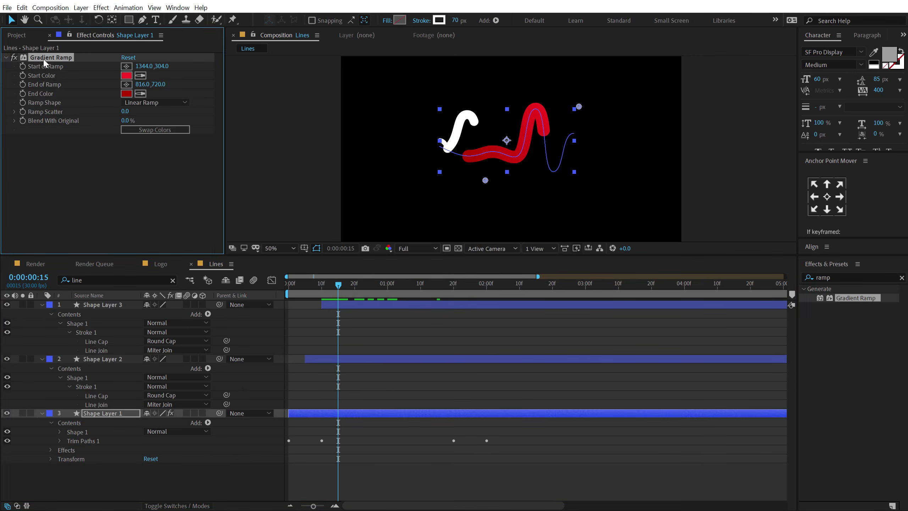
click(94, 359)
key(ctrl+v)
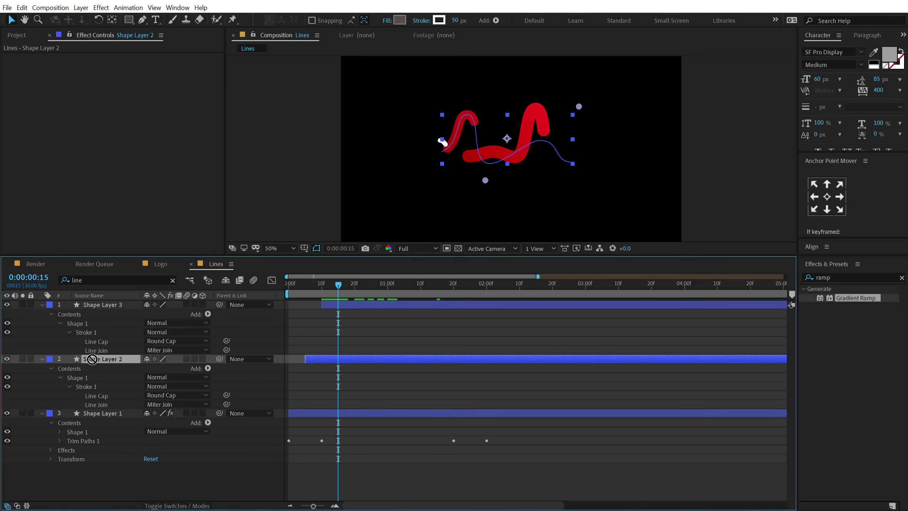
drag(485, 181, 484, 168)
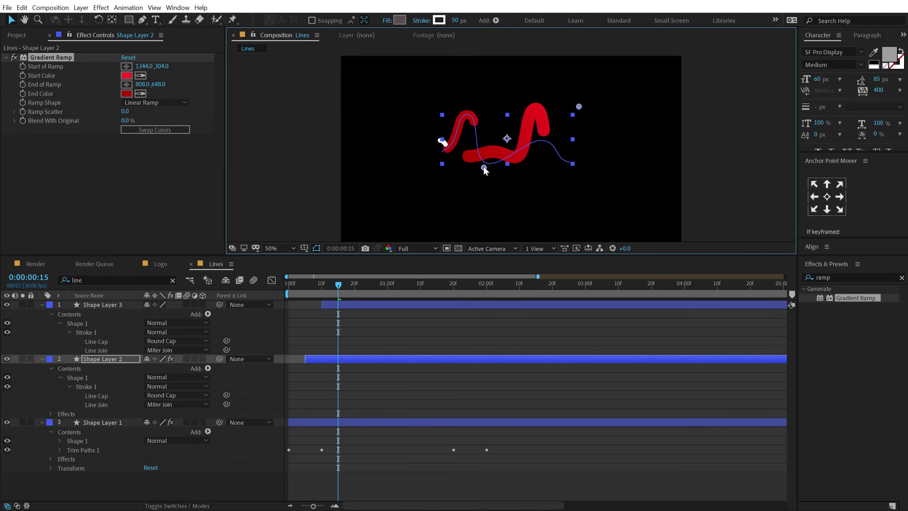
drag(579, 107, 536, 110)
Step: Paste the Gradient Ramp onto Shape Layer 3 and collapse the properties of all three shape layers
click(103, 304)
key(ctrl+v)
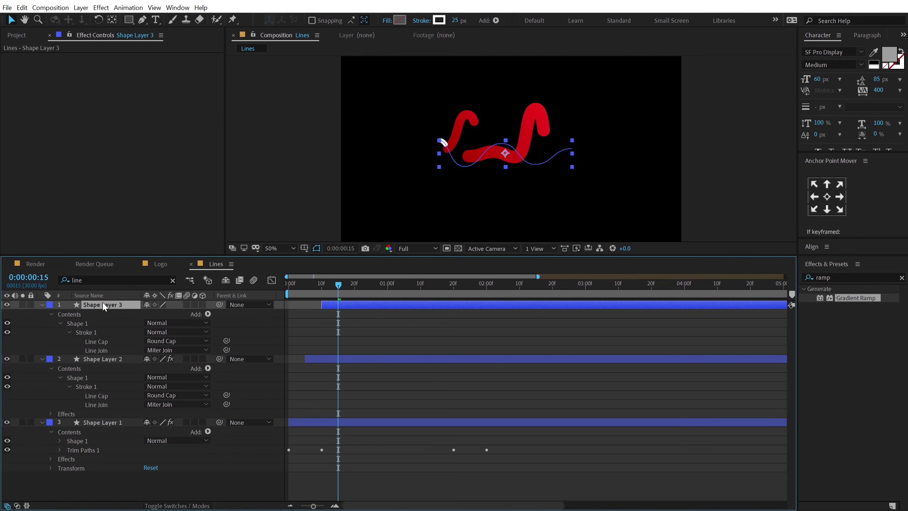
click(206, 481)
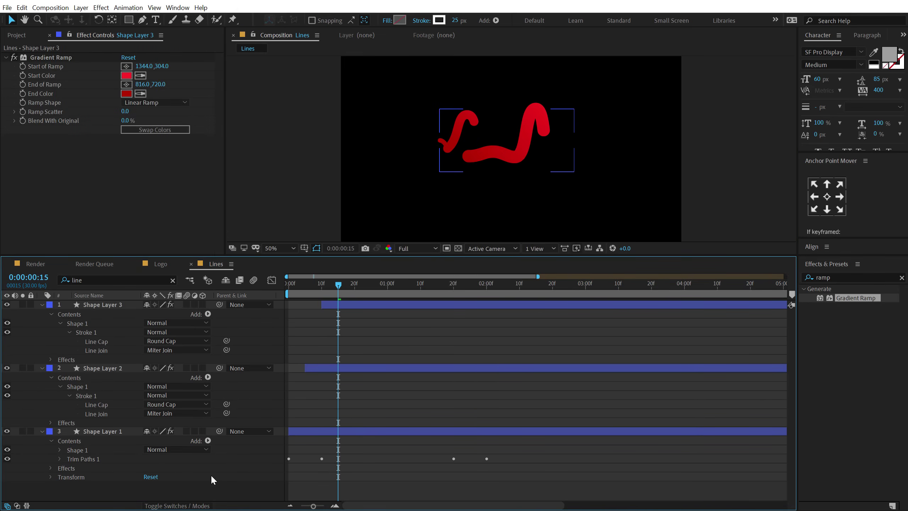
key(ctrl+a)
key(u)
key(u)
click(201, 479)
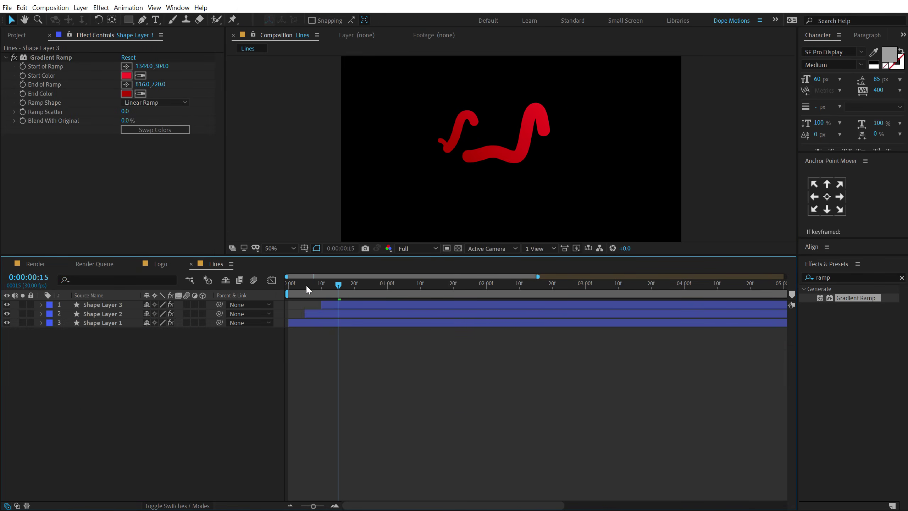
Step: At 0:00:00:17, reshape Shape Layer 1's path by raising its second point and adjusting the curve handles of the second and third points
mouse_move(305, 285)
mouse_down()
mouse_move(416, 285)
mouse_move(344, 285)
mouse_up()
click(100, 323)
click(53, 338)
click(99, 323)
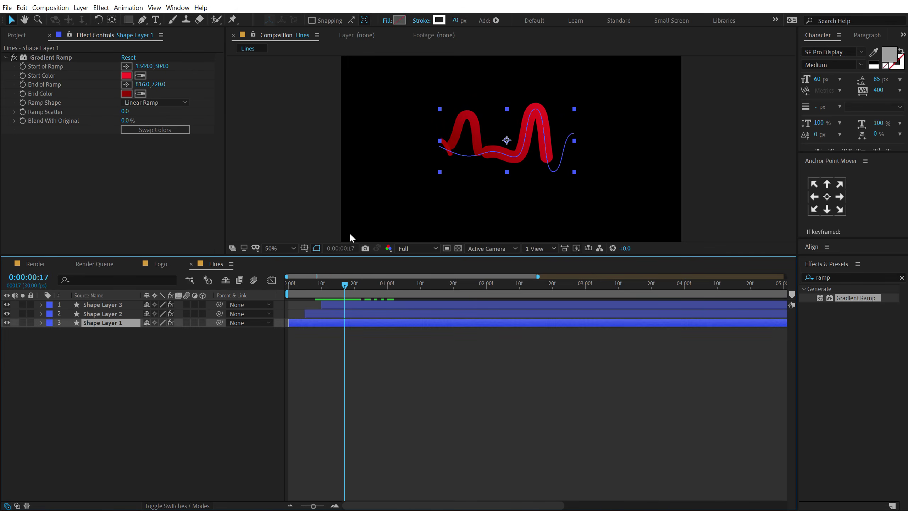
key(/)
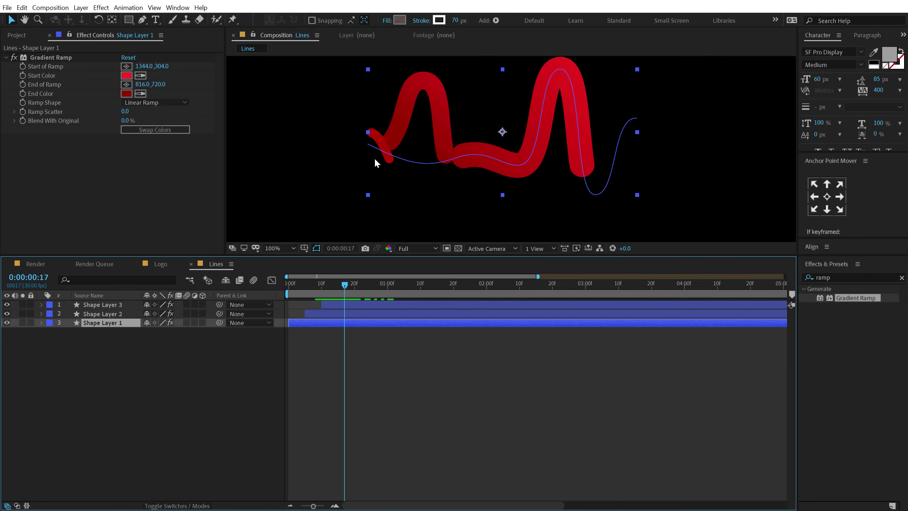
click(41, 324)
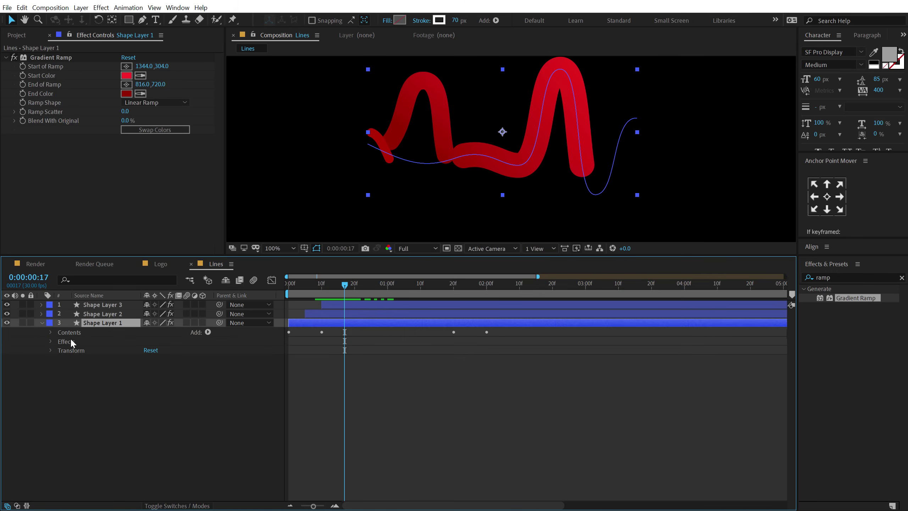
click(57, 338)
click(50, 333)
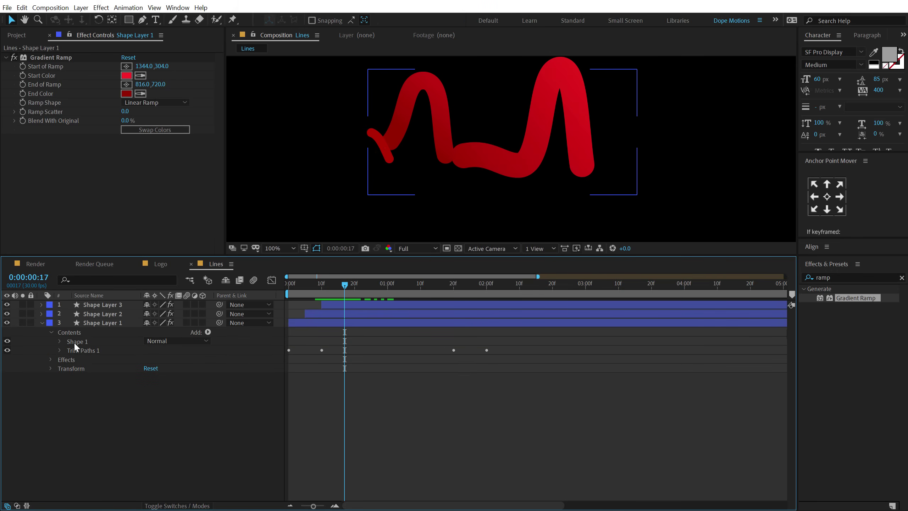
click(76, 342)
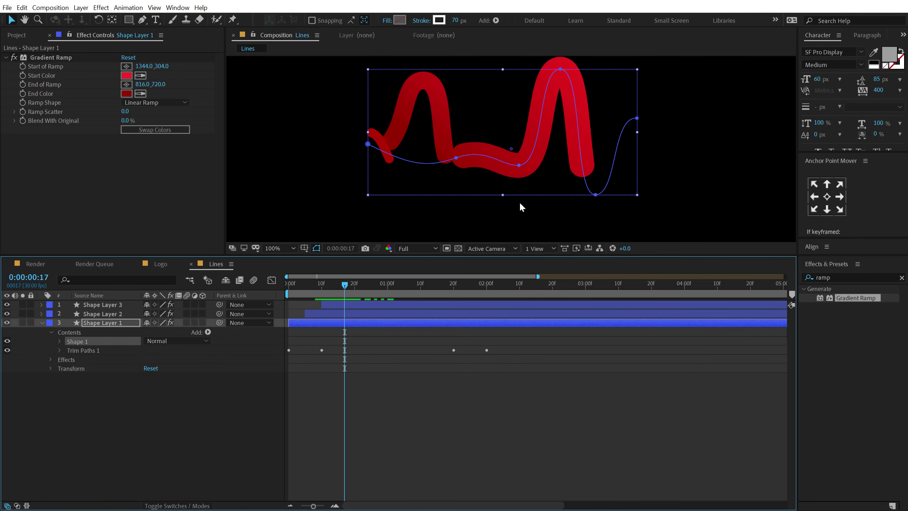
click(519, 166)
mouse_move(459, 160)
mouse_down()
mouse_move(456, 136)
mouse_move(426, 139)
mouse_move(428, 130)
mouse_up()
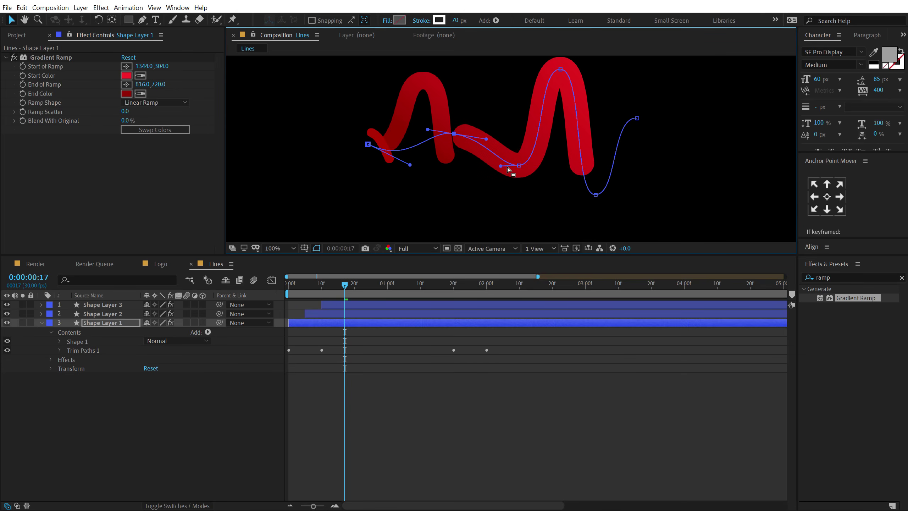
drag(501, 170, 498, 175)
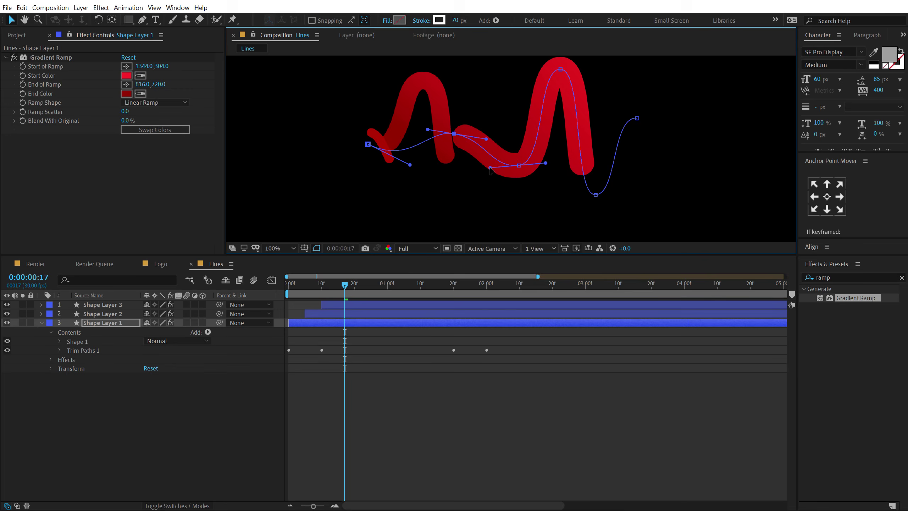
Step: Scrub to 0:00:01:19 to check how the reshaped line animates with the others
click(393, 390)
scroll(482, 168, down, 2)
mouse_move(344, 285)
mouse_down()
mouse_move(397, 288)
mouse_move(320, 288)
mouse_move(450, 287)
mouse_up()
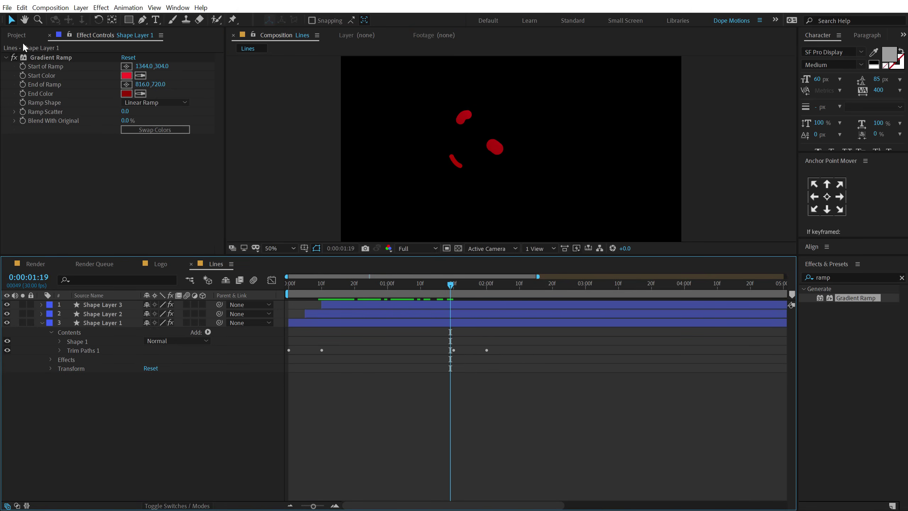
Step: Open the Render composition and add the Lines composition to it as a layer
click(16, 35)
click(54, 227)
click(38, 263)
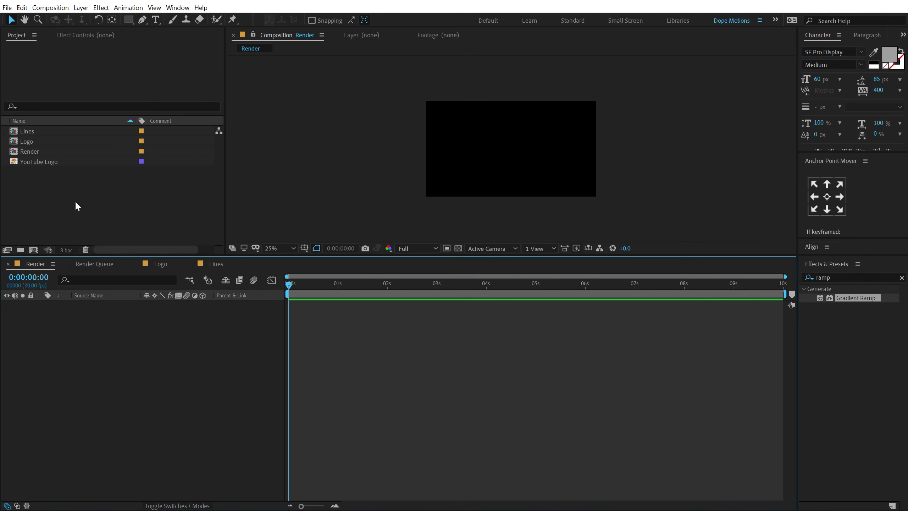
click(59, 194)
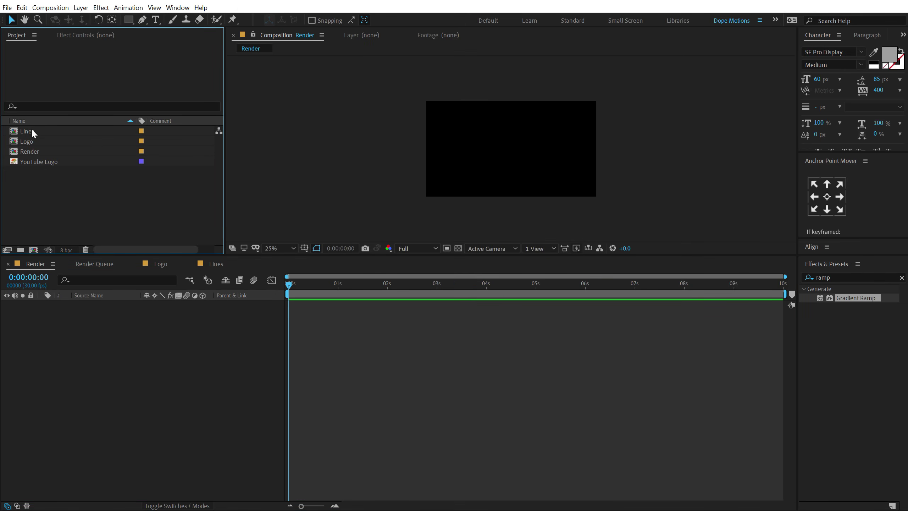
drag(32, 131, 91, 361)
Step: Create a black (000000) solid named BG in the Render composition and place it below the Lines layer
key(ctrl+y)
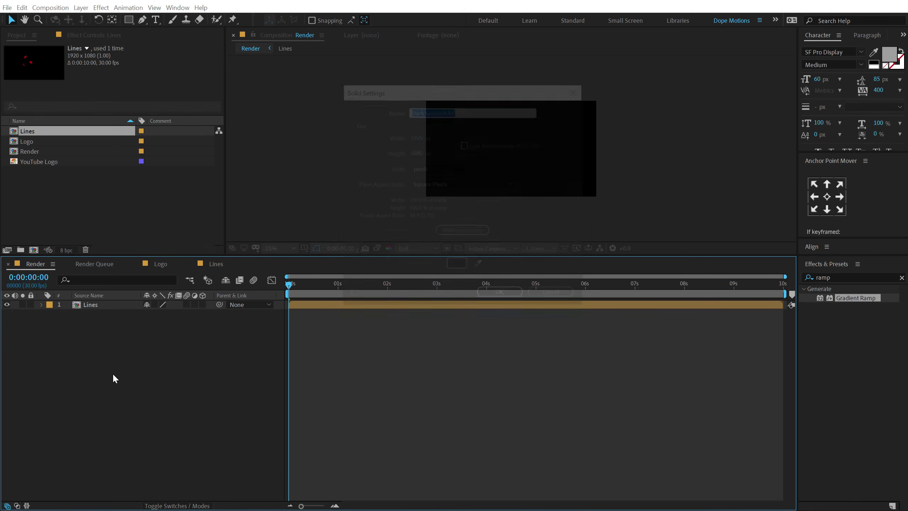
text(BG)
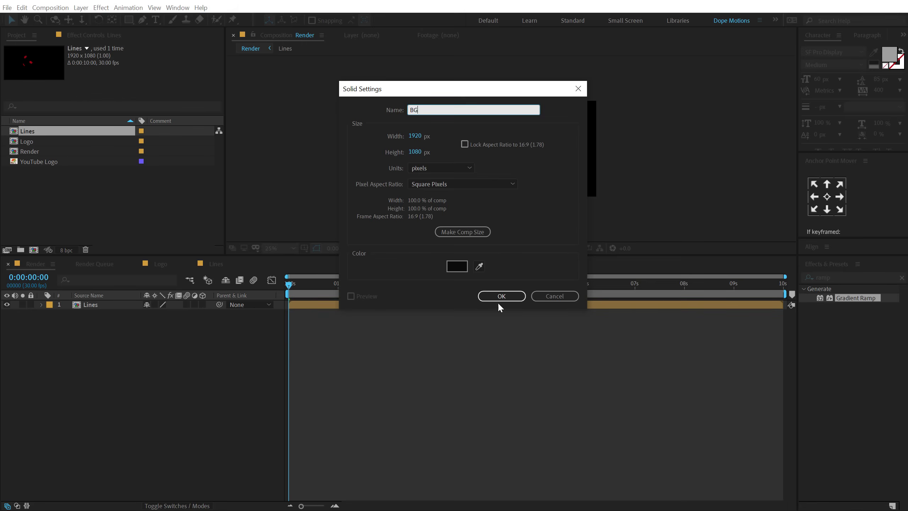
click(457, 266)
text(000000)
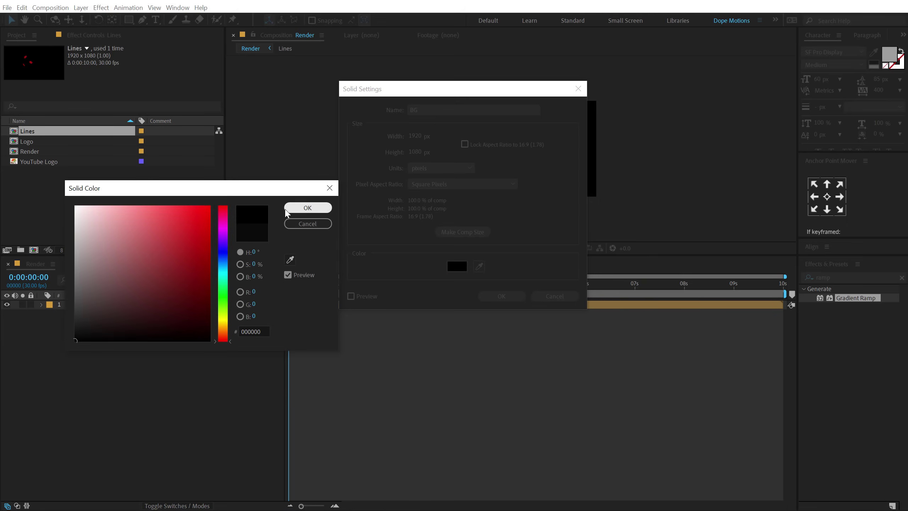
click(306, 206)
click(481, 296)
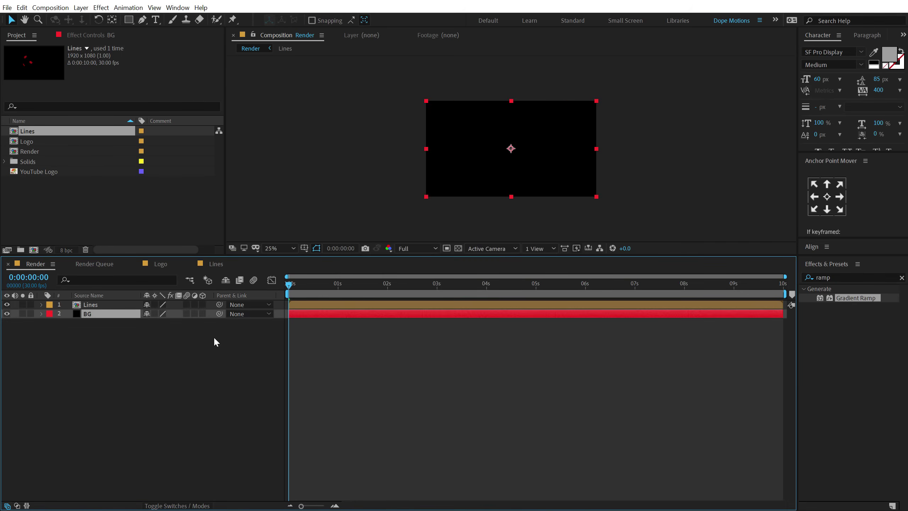
Step: Enlarge the Render preview to 50% at 0:00:00:23 and close the Render Queue, Logo and Lines timelines
drag(308, 290, 326, 290)
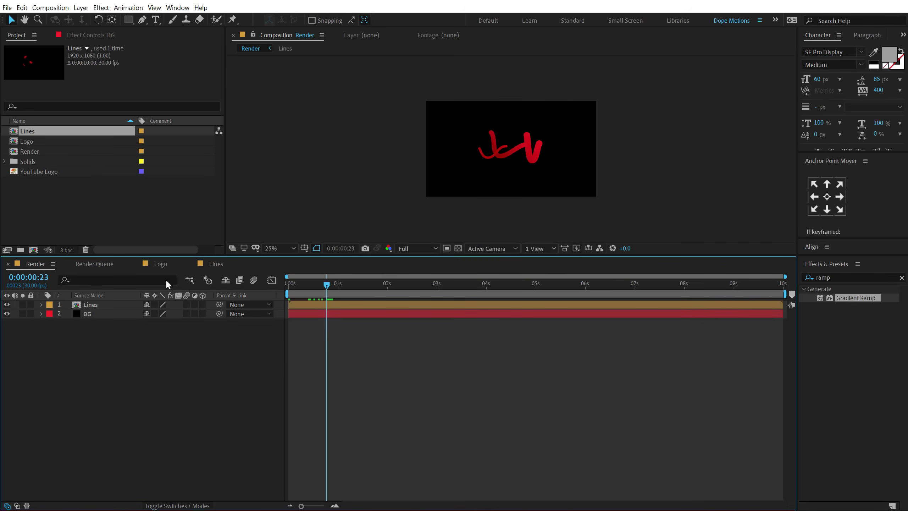
drag(176, 256, 176, 313)
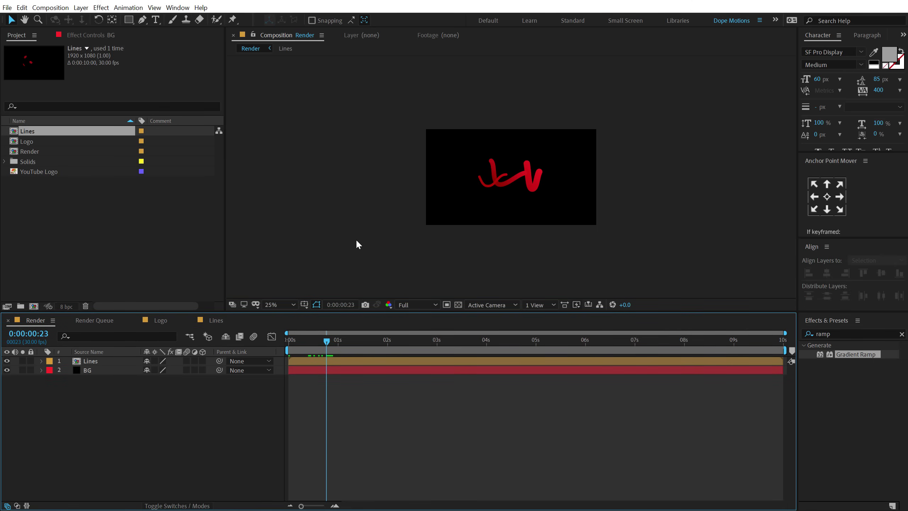
key(period)
key(period)
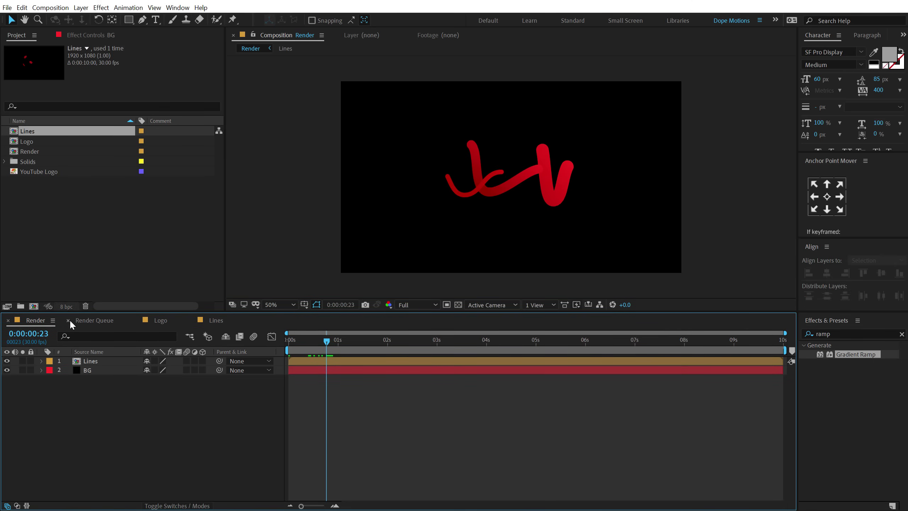
click(69, 320)
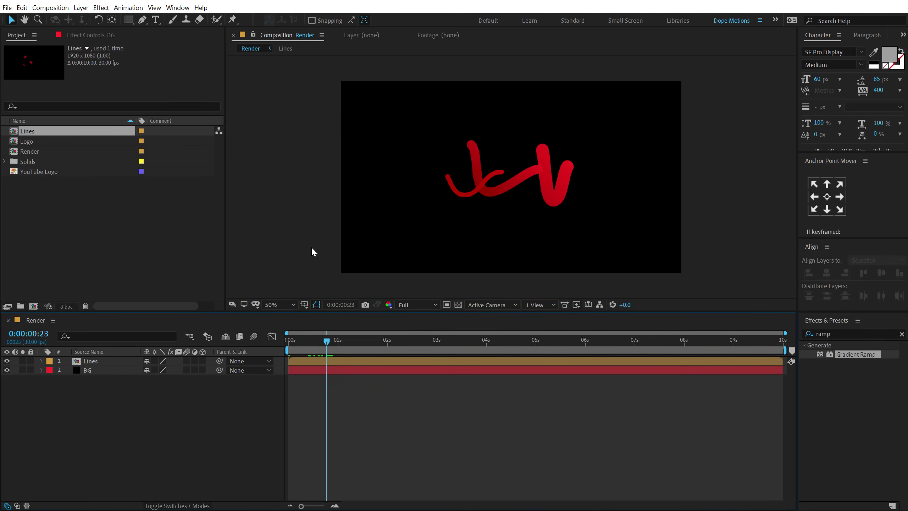
Step: Apply the Stylize Glow effect to the Lines layer with Glow Radius 170 and Glow Threshold 82%
click(88, 371)
click(95, 361)
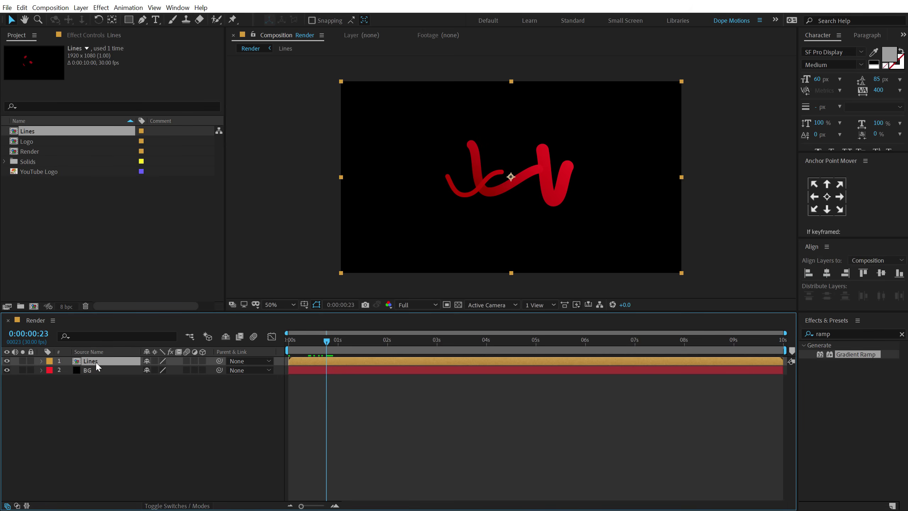
key(ctrl+5)
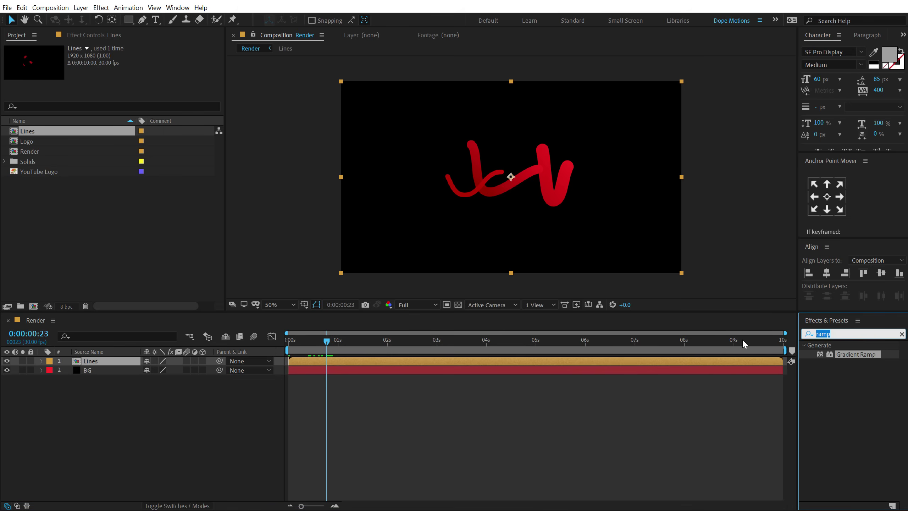
text(glow)
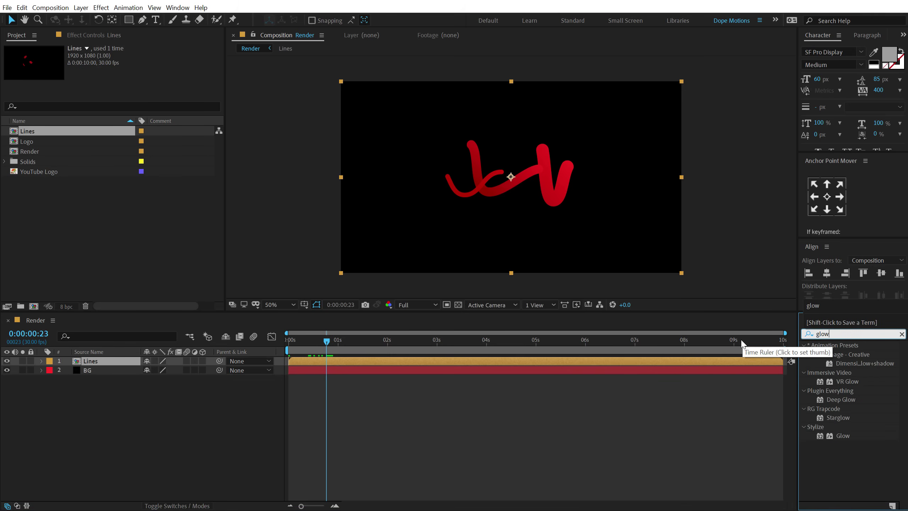
double_click(841, 435)
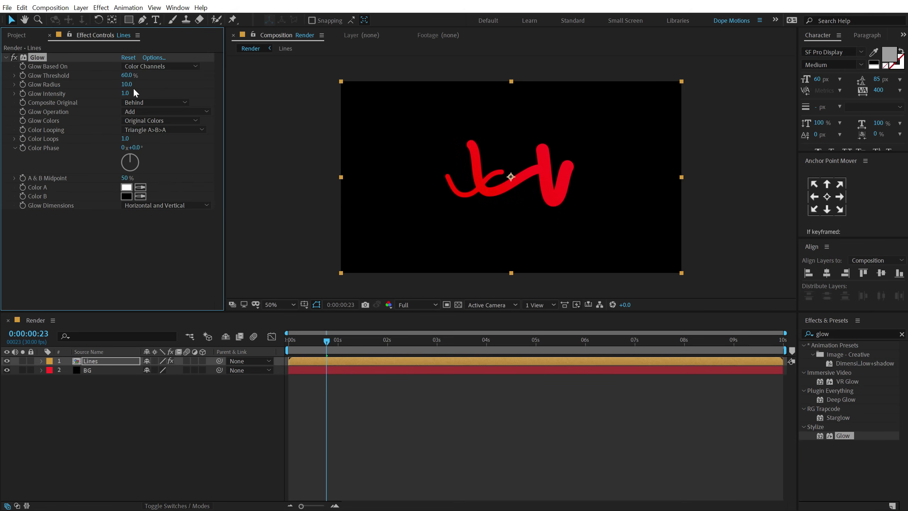
drag(127, 84, 217, 89)
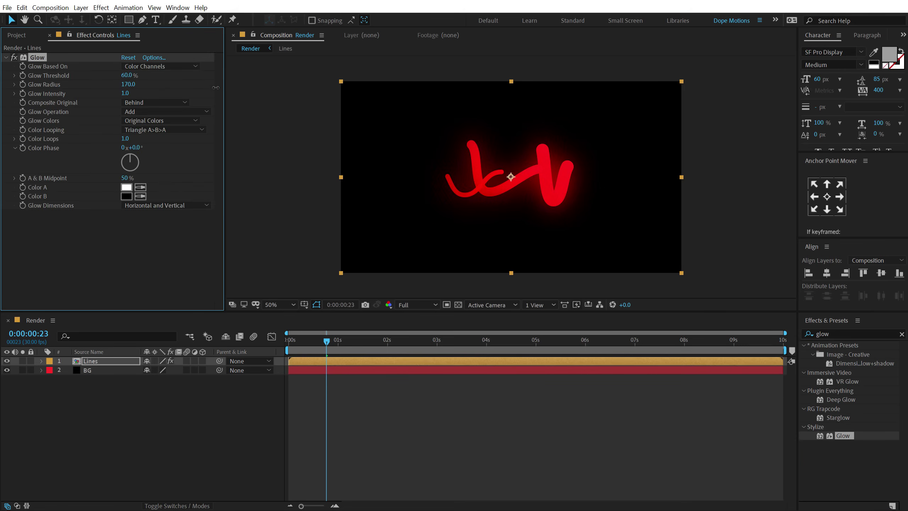
drag(140, 76, 155, 75)
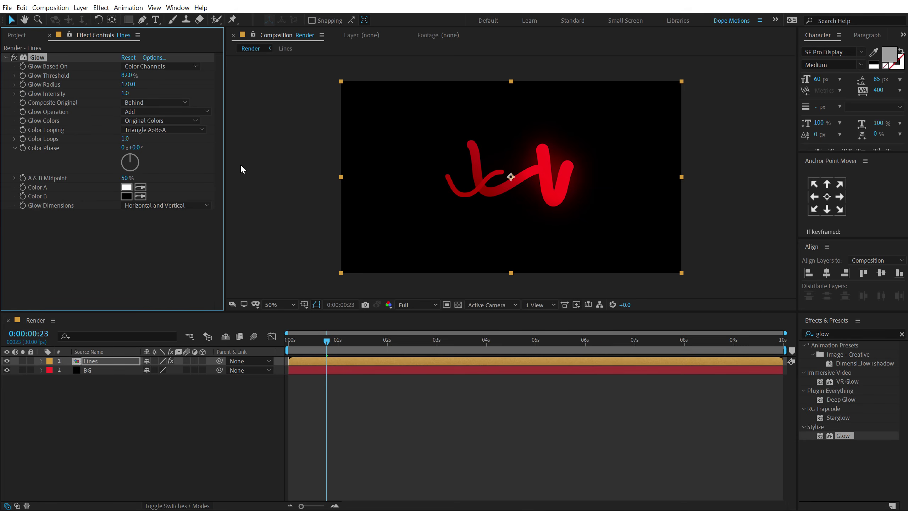
Step: Raise the project color depth to 32 bpc
click(18, 35)
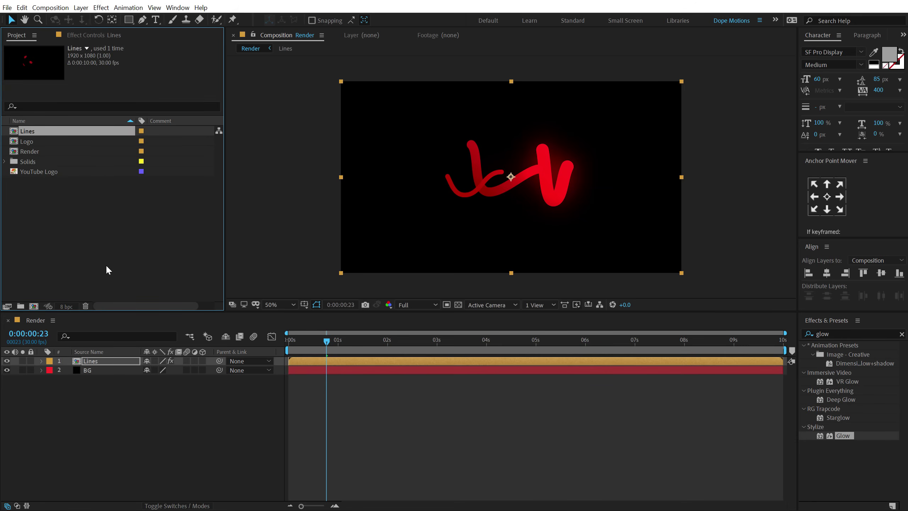
alt+click(65, 307)
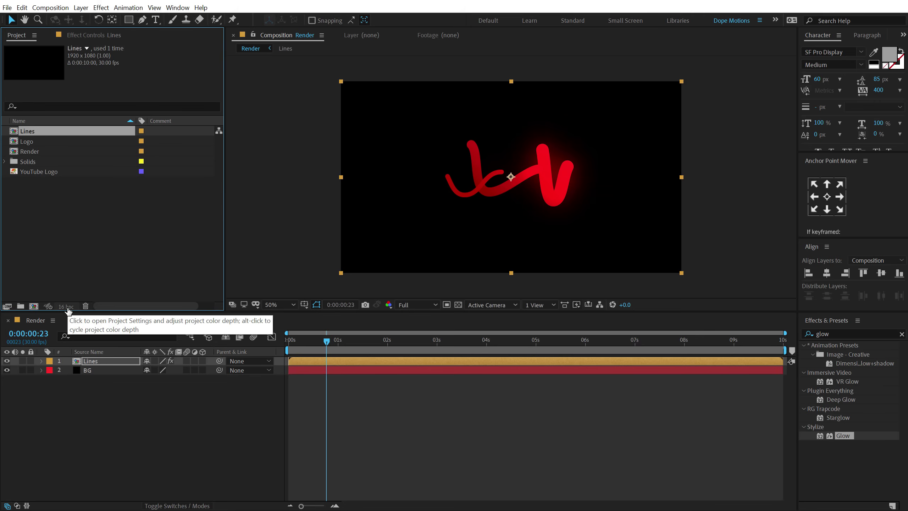
alt+click(66, 307)
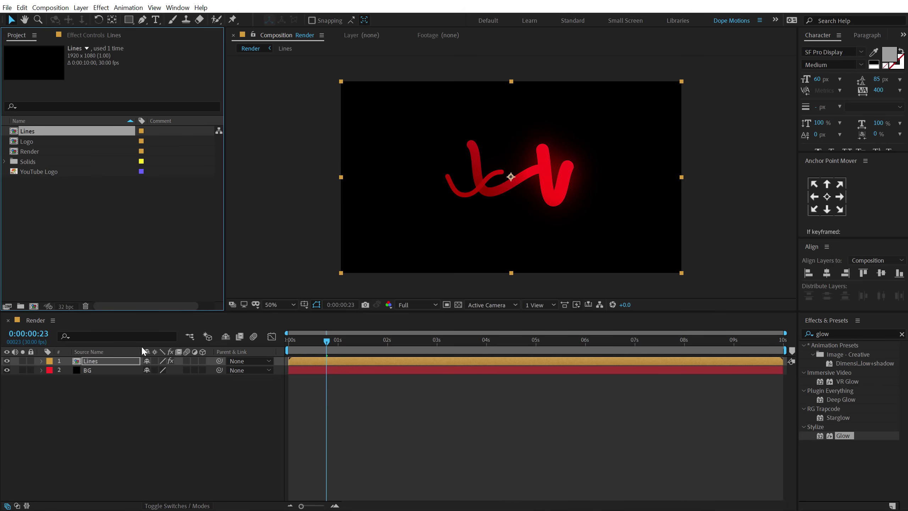
Step: Refine the Lines layer's Glow to intensity 0.6, radius 193 and threshold 74.5%, and check it at 0:00:00:26
click(90, 362)
click(103, 35)
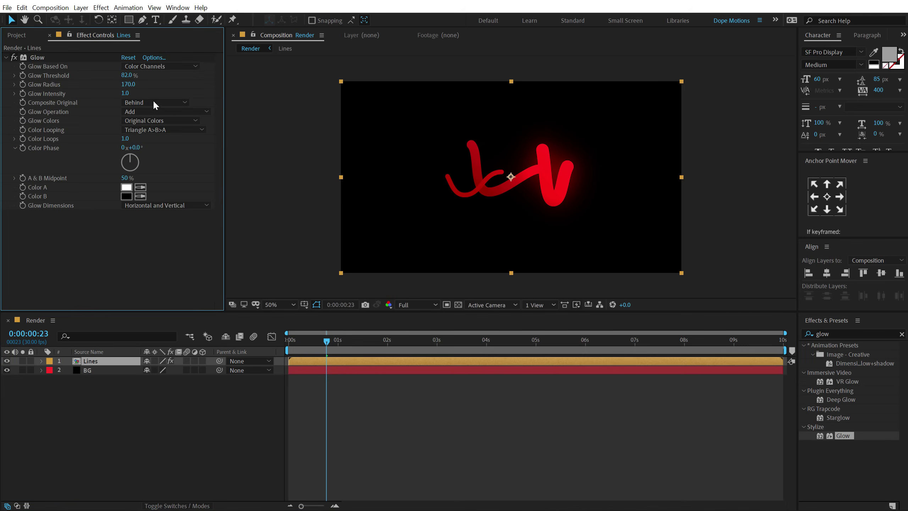
click(124, 94)
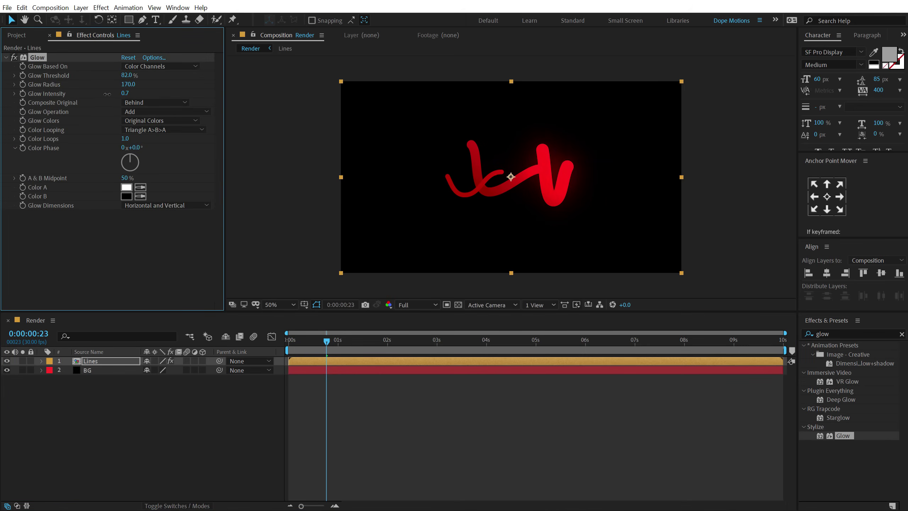
mouse_move(124, 84)
mouse_down()
mouse_move(141, 84)
mouse_move(118, 80)
mouse_up()
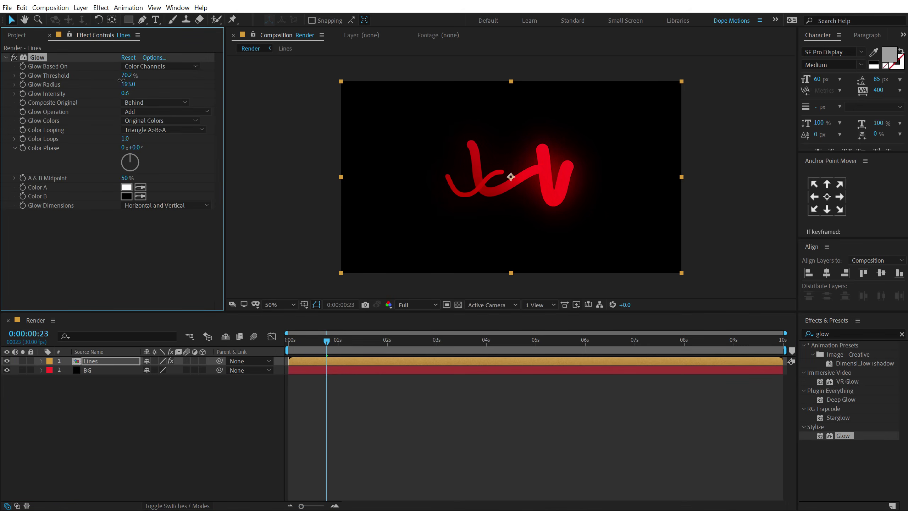
drag(306, 342, 331, 341)
click(147, 434)
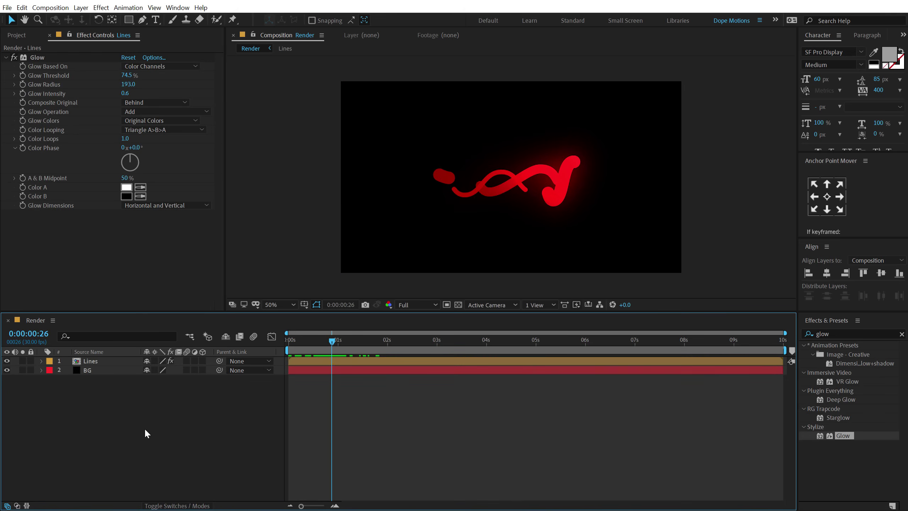
Step: Hide the Lines layer and add a text layer reading "subscribe" near the middle of the Render composition
click(7, 360)
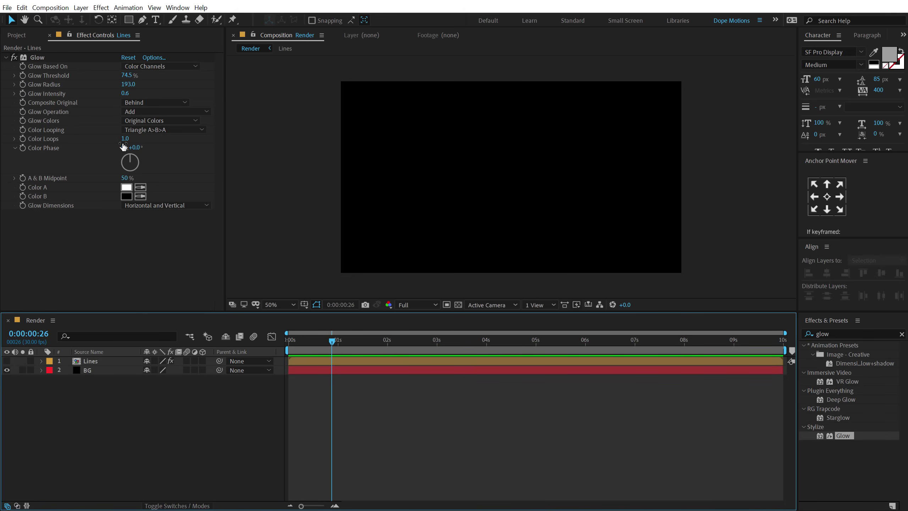
click(156, 20)
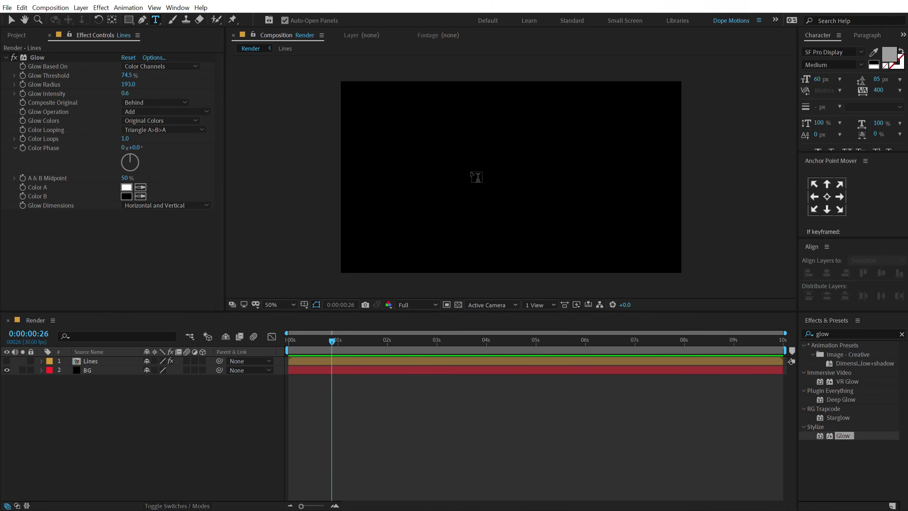
click(471, 168)
text(subscribe)
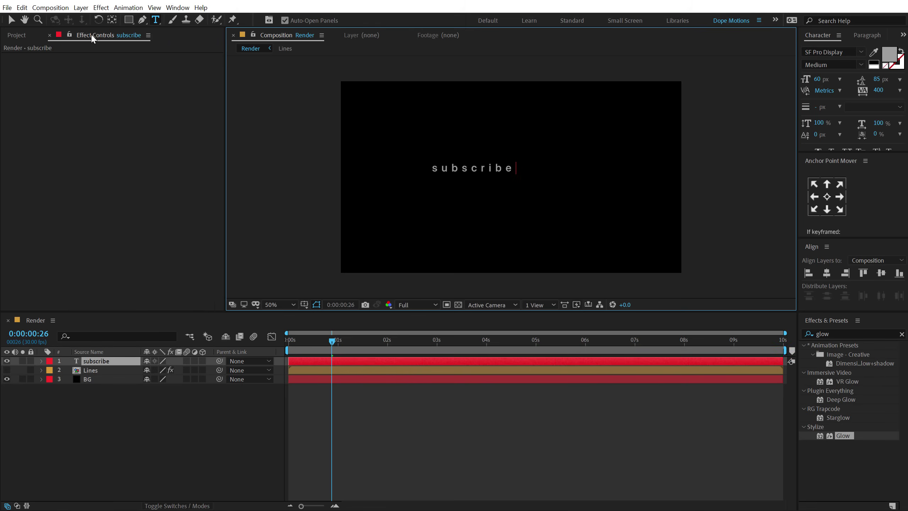
click(11, 19)
Step: Format the subscribe text in Nexa Bold, all caps, with a white (FFFFFF) fill
click(844, 51)
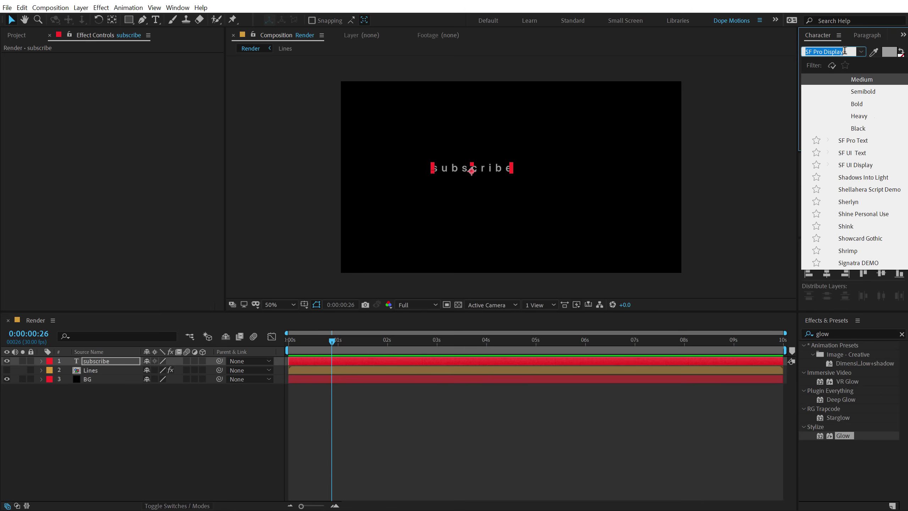
text(nex)
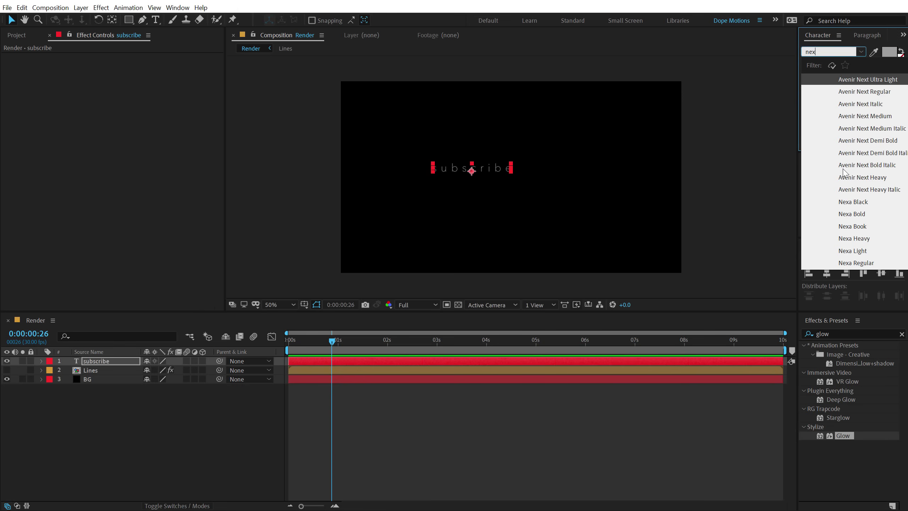
click(860, 212)
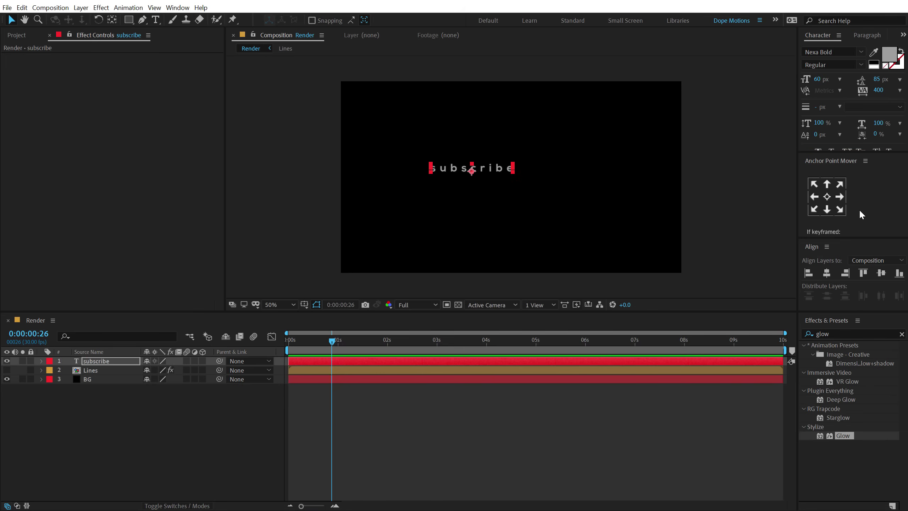
click(847, 148)
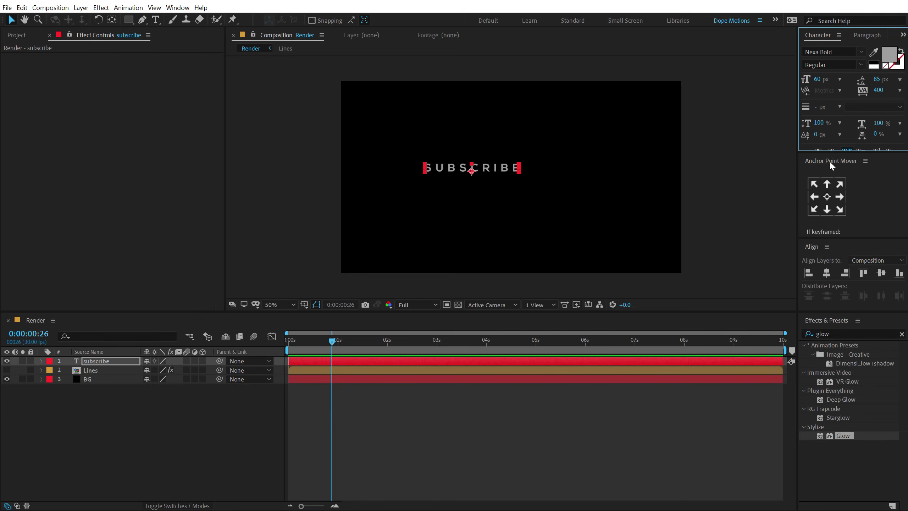
click(890, 54)
text(ffffff)
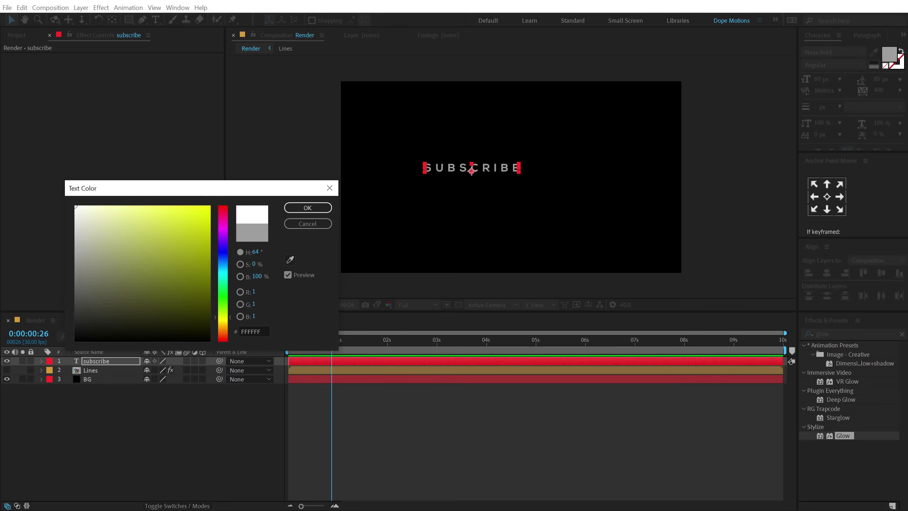
key(Return)
Step: Set the subscribe text to 74 px with tracking 39 and center it horizontally in the composition with a centered anchor point
key(Caps_Lock)
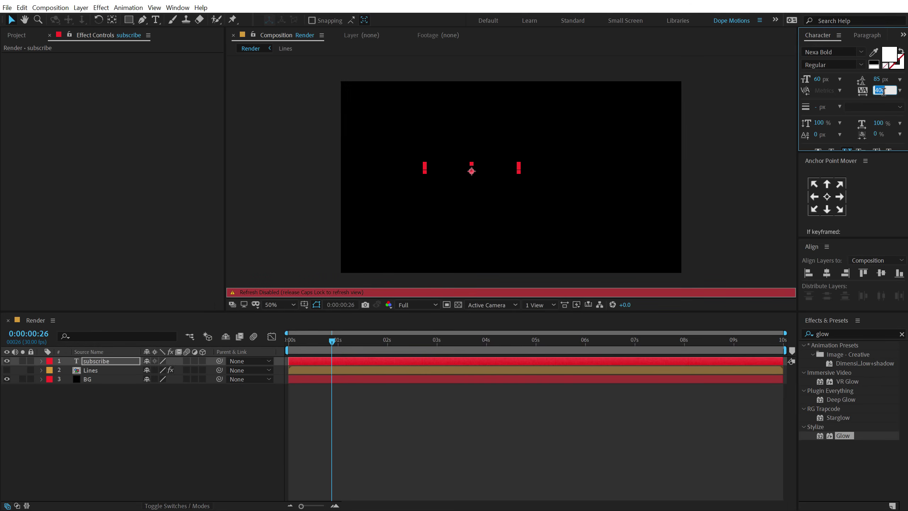
text(0)
key(Return)
key(Caps_Lock)
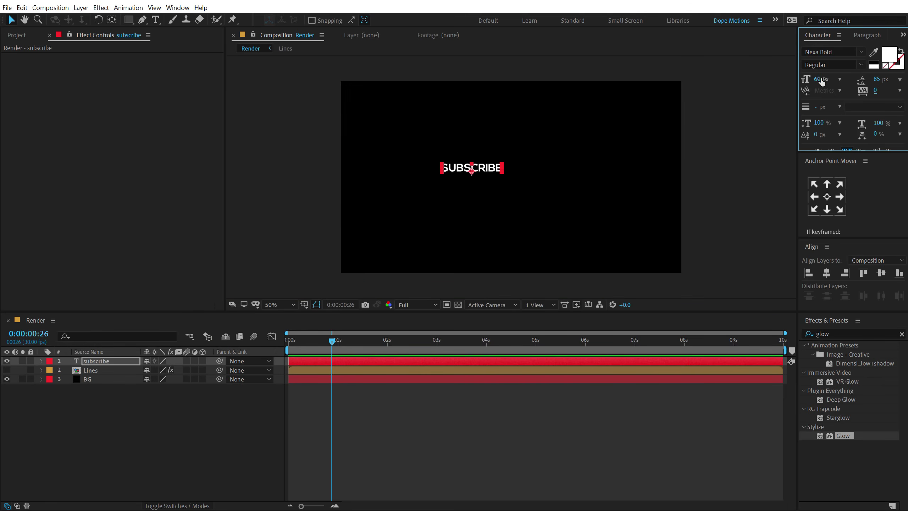
drag(821, 82, 893, 87)
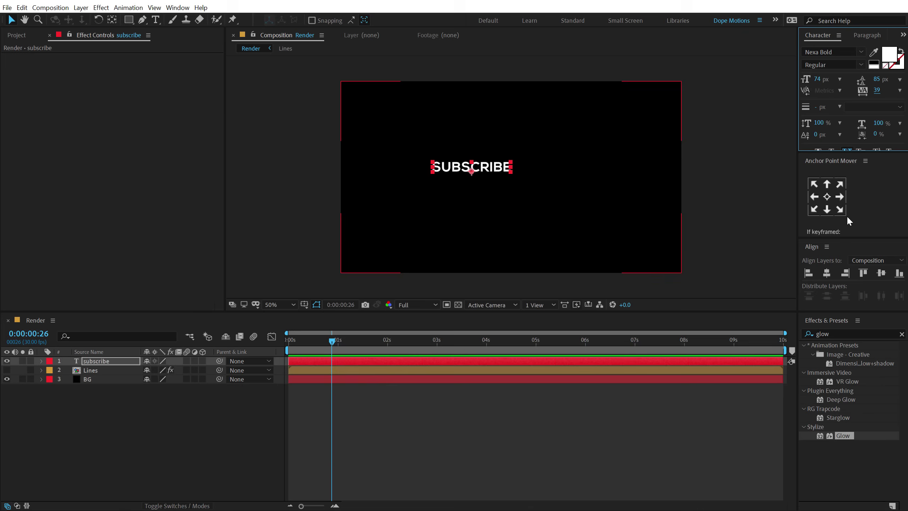
click(827, 197)
click(826, 272)
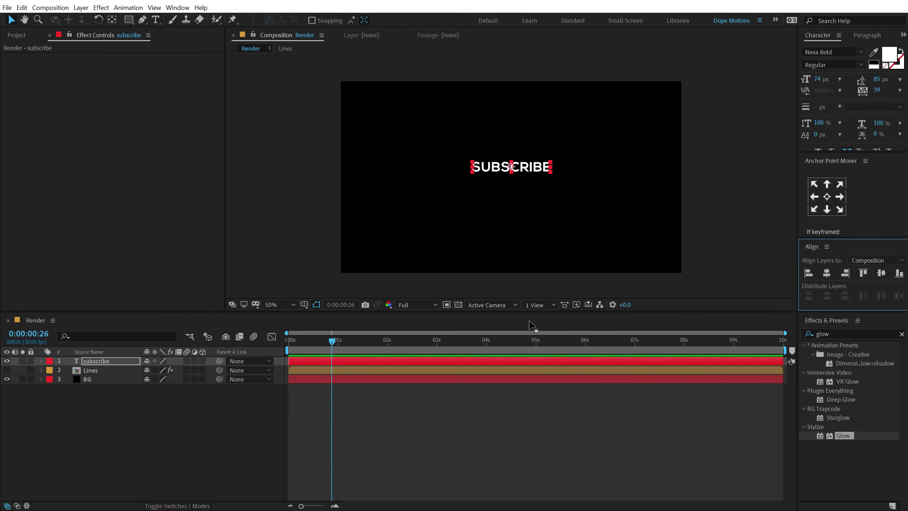
Step: Duplicate the subscribe text layer and place the copy directly below the original line
click(92, 361)
key(ctrl+d)
drag(540, 171, 540, 185)
Step: Replace the duplicated line's text with "YOUTUBE.COM/DOPEMOTIONS"
double_click(537, 181)
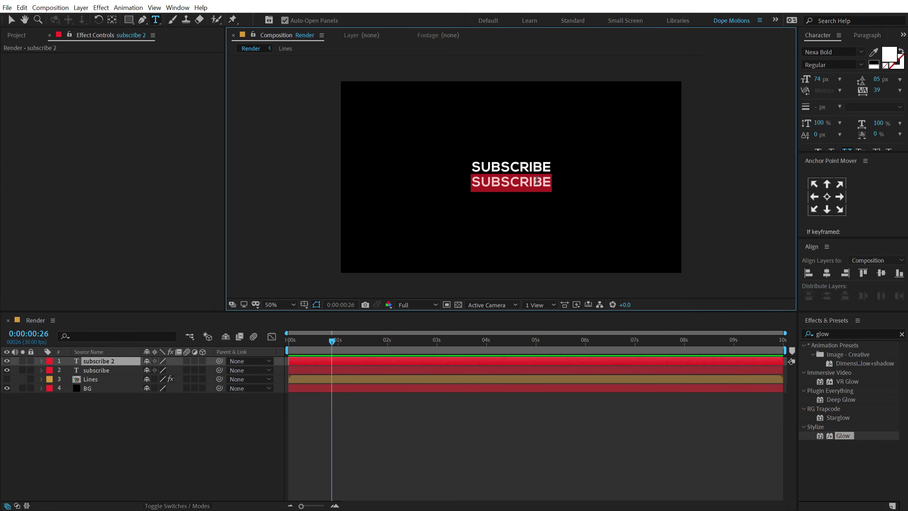
text(YO)
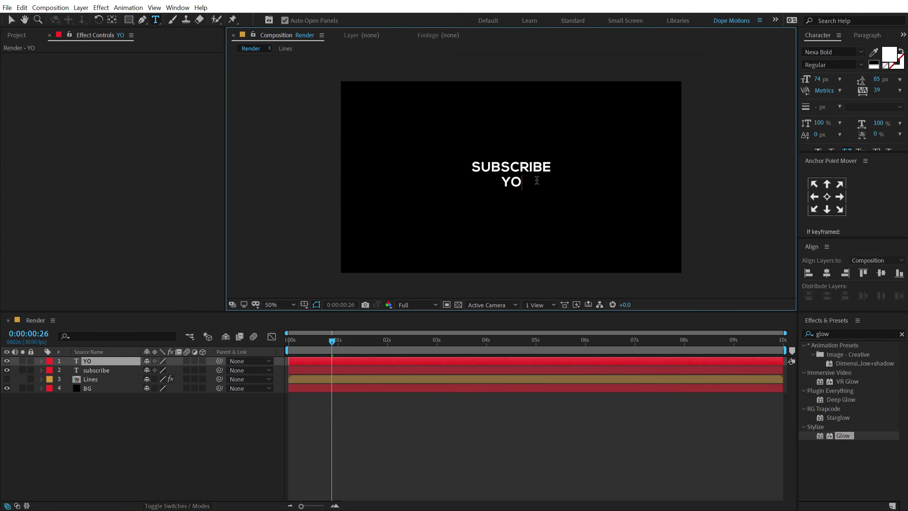
text(UTUBE)
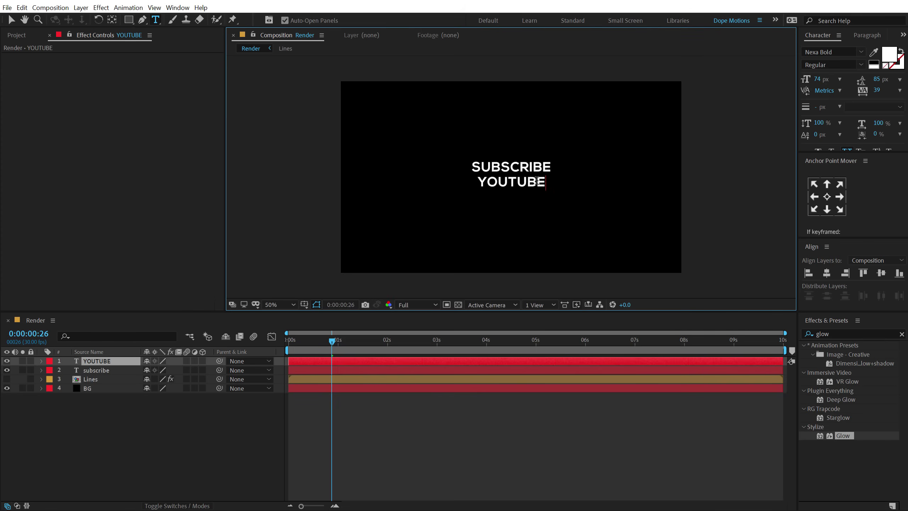
text(.COM/)
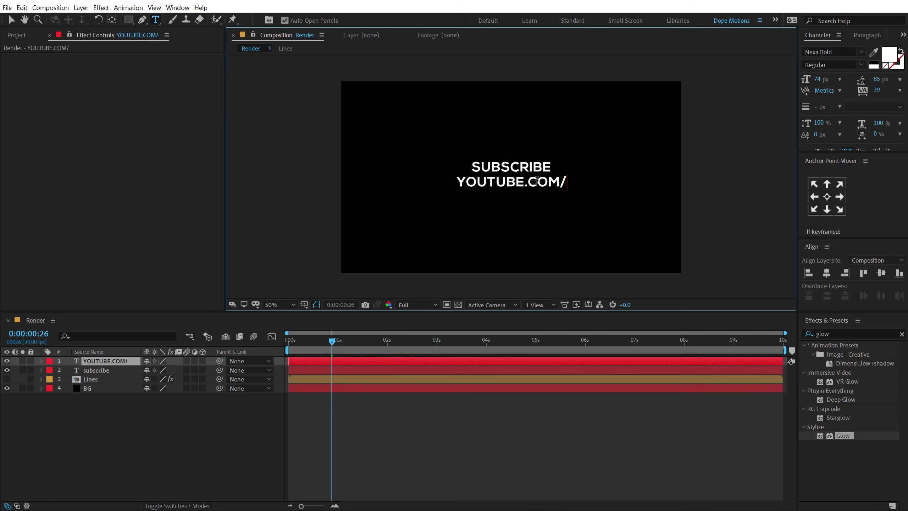
text(DOPEMOTIONS)
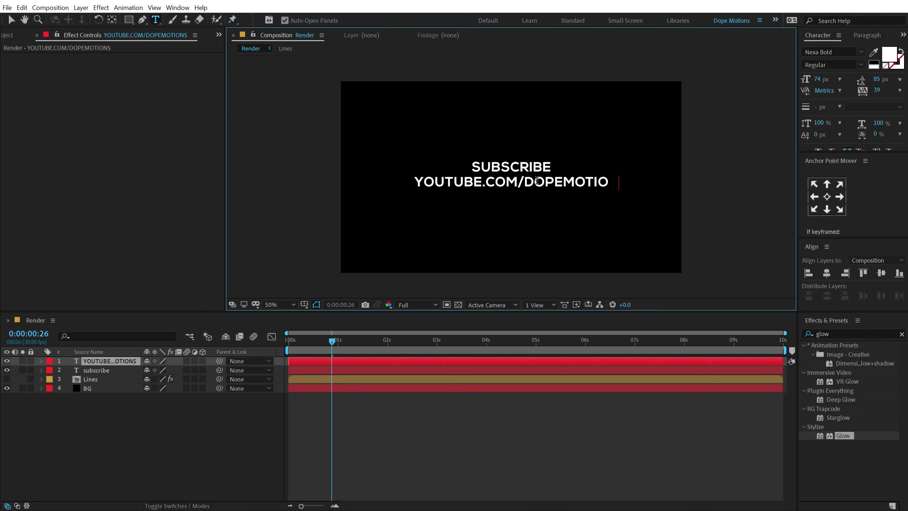
click(11, 20)
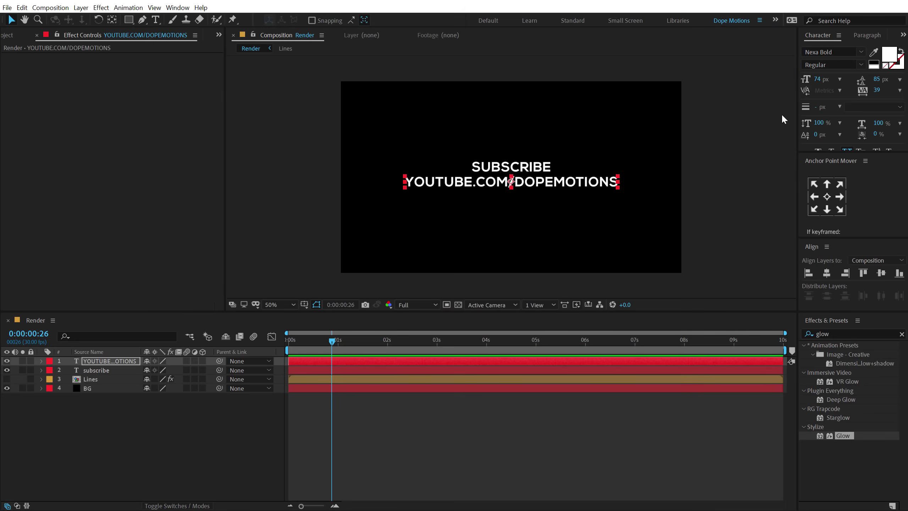
Step: Reduce the font size of the YOUTUBE.COM/DOPEMOTIONS line to 25 px
drag(789, 80, 789, 81)
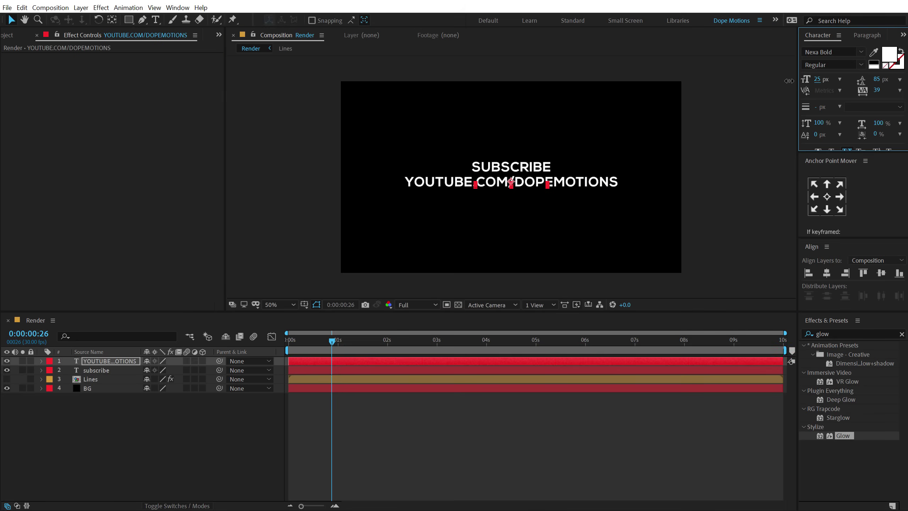